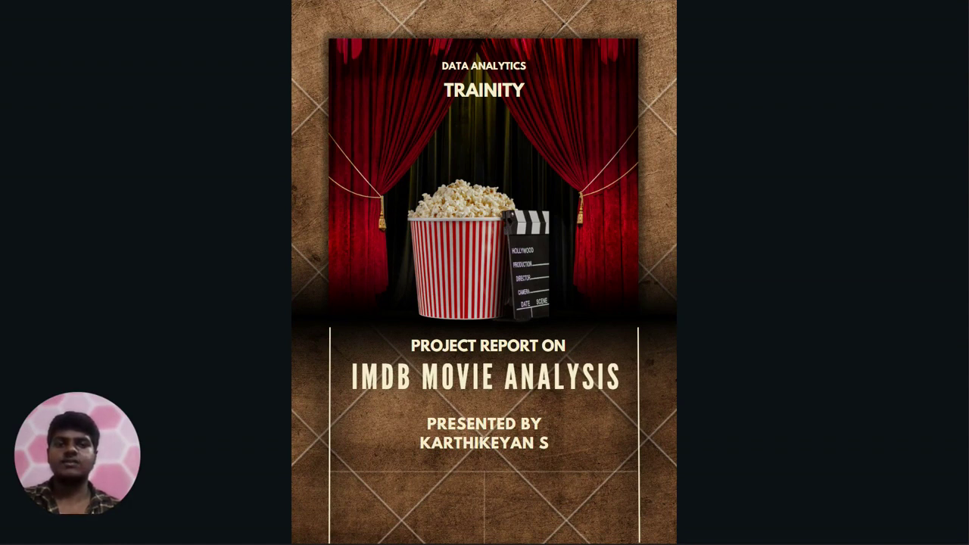
# Step: Advance the IMDB report past its title page to the Table of Content page
pyautogui.click(657, 346)
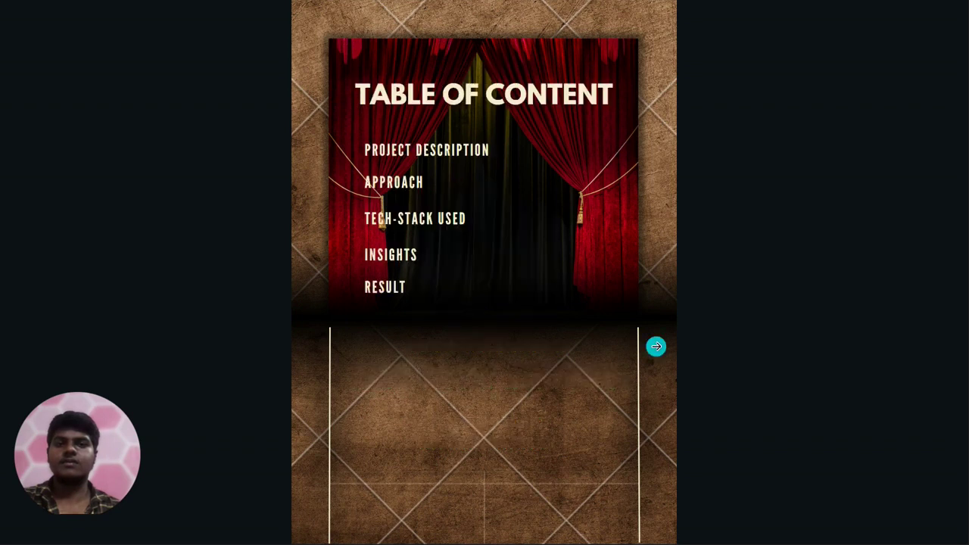
pyautogui.click(648, 344)
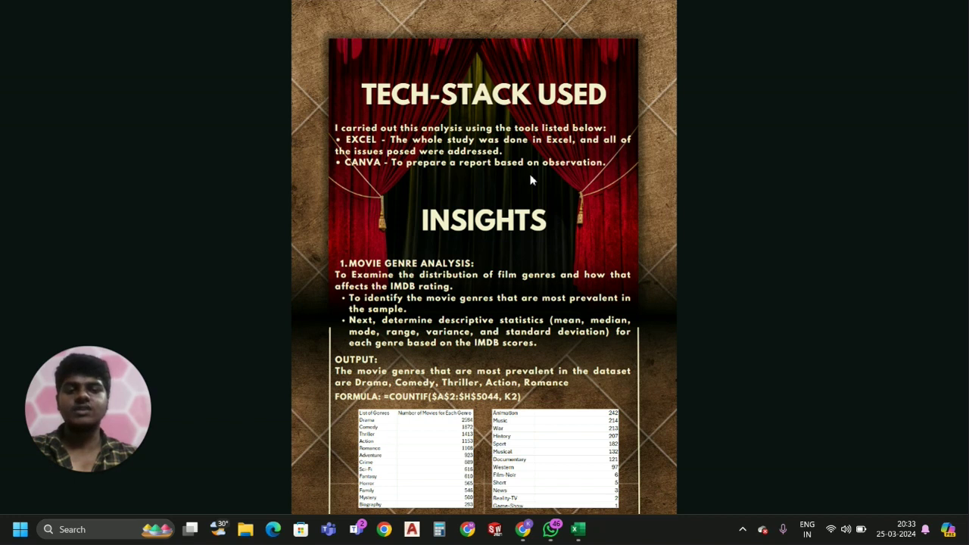
# Step: Bring the IMDB_Movies workbook in Excel to the front from the taskbar
pyautogui.click(580, 532)
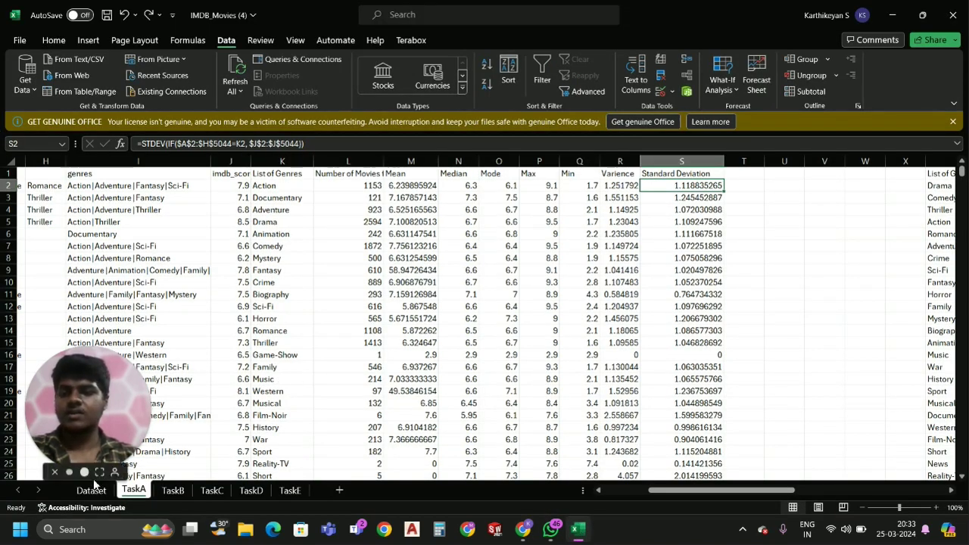
pyautogui.click(93, 490)
pyautogui.hscroll(3, 430, 344)
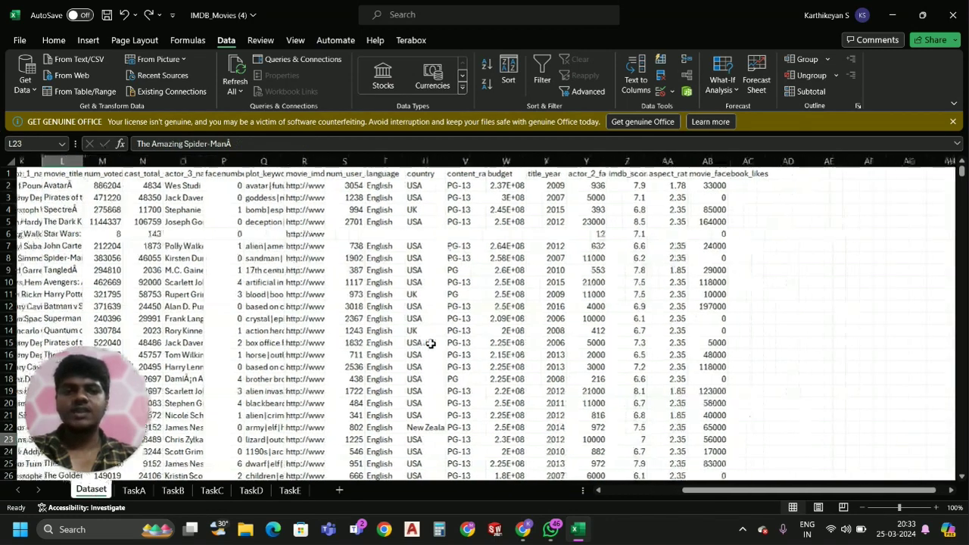
pyautogui.click(134, 491)
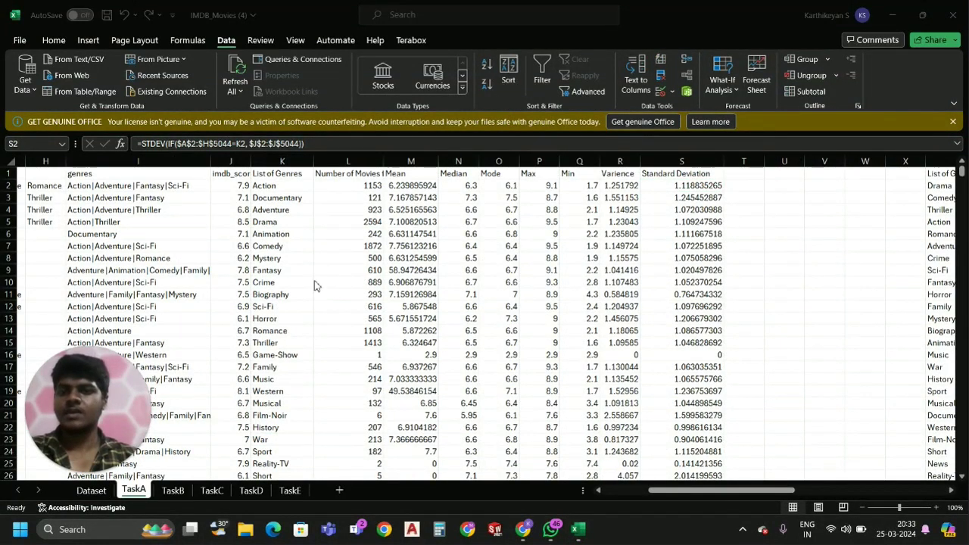
pyautogui.hscroll(-3, 280, 270)
pyautogui.hscroll(-2, 280, 270)
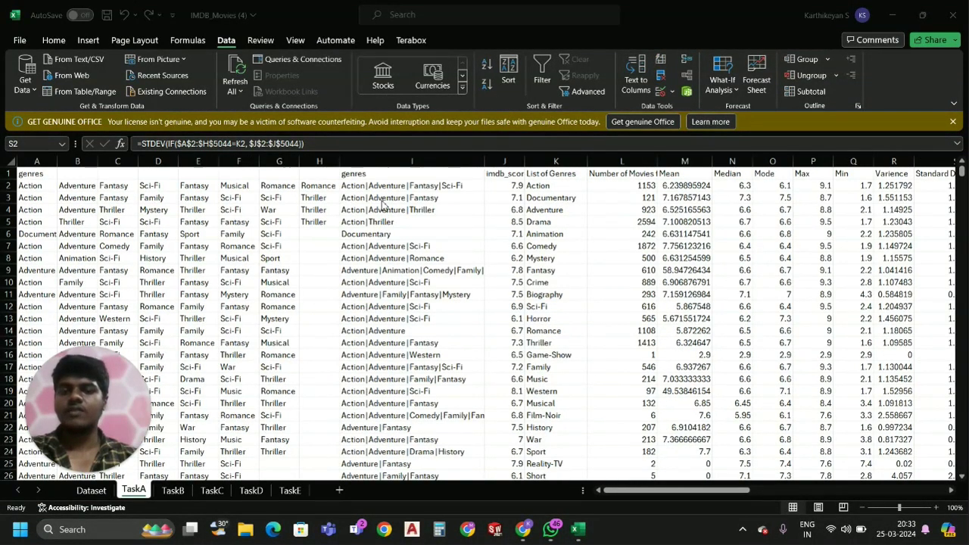
pyautogui.hscroll(3, 382, 205)
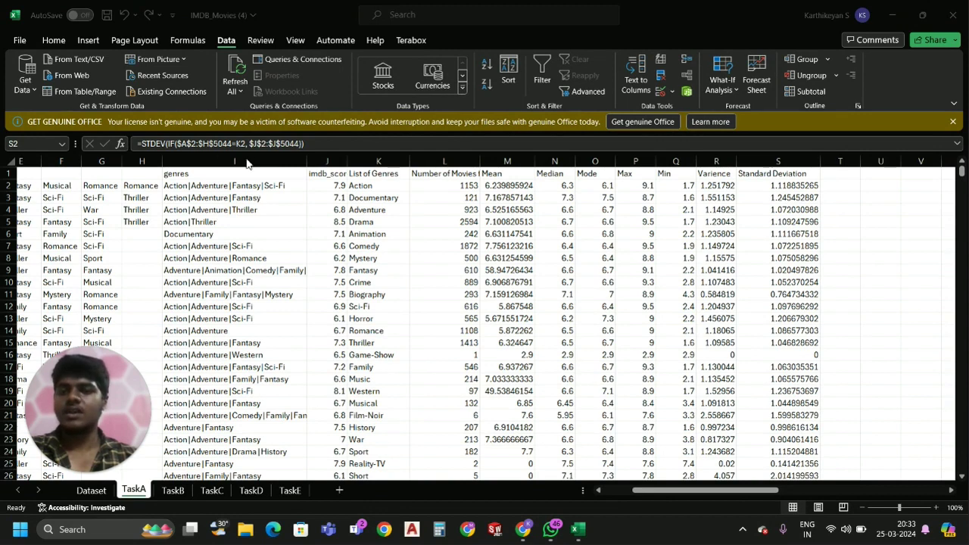
pyautogui.hscroll(3, 386, 283)
pyautogui.hscroll(4, 385, 283)
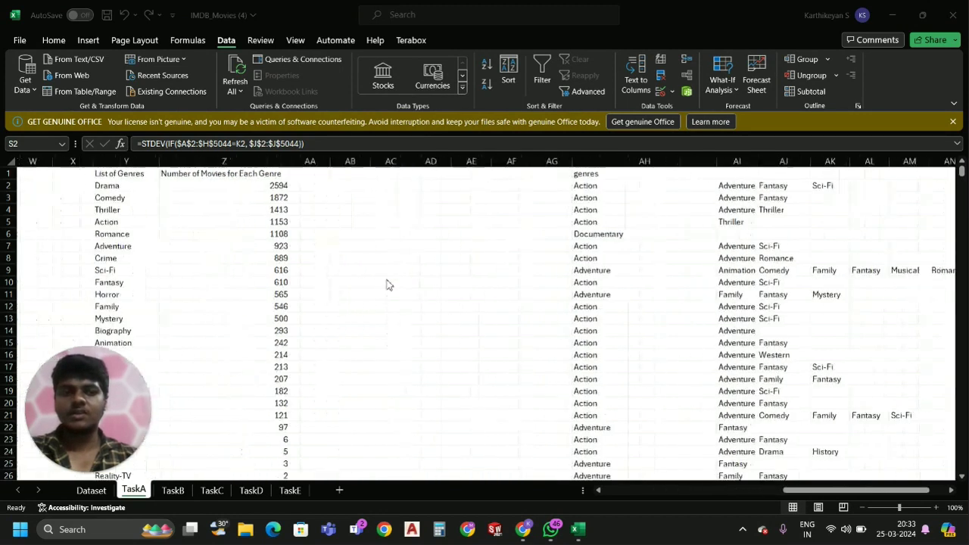
pyautogui.hscroll(1, 385, 282)
pyautogui.hscroll(-1, 385, 282)
pyautogui.hscroll(2, 385, 283)
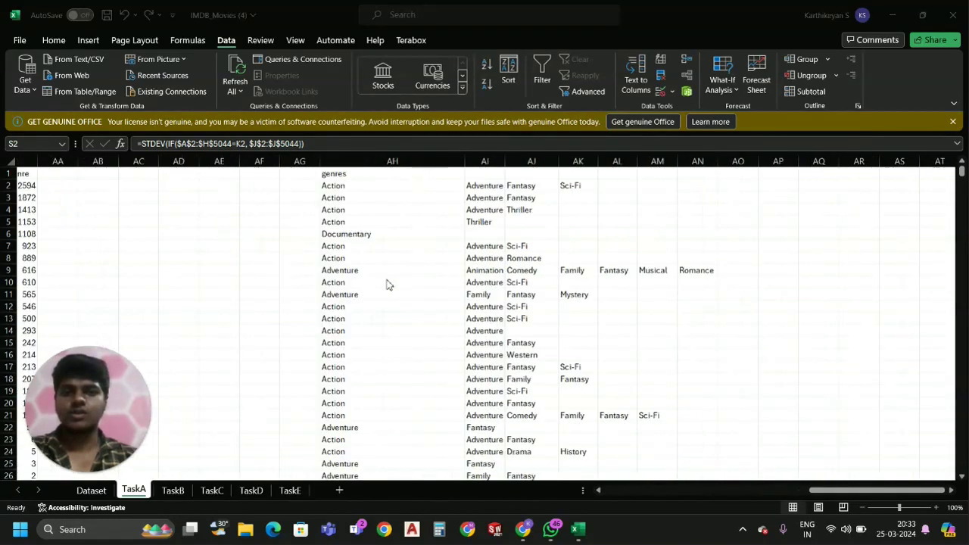
pyautogui.hscroll(-7, 387, 283)
pyautogui.hscroll(-2, 388, 284)
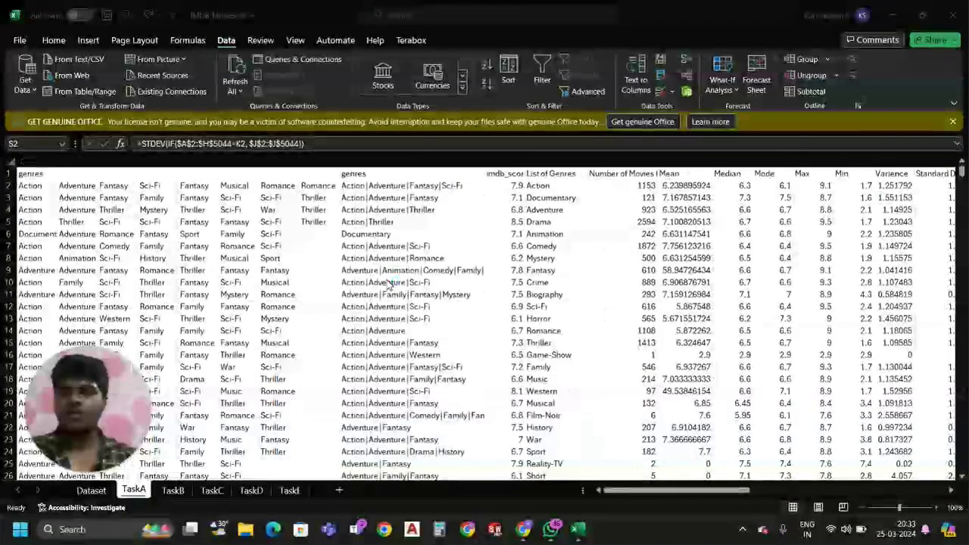
# Step: Copy the pipe-separated genres column I and paste it into column AU of TaskA
pyautogui.click(403, 185)
pyautogui.click(409, 162)
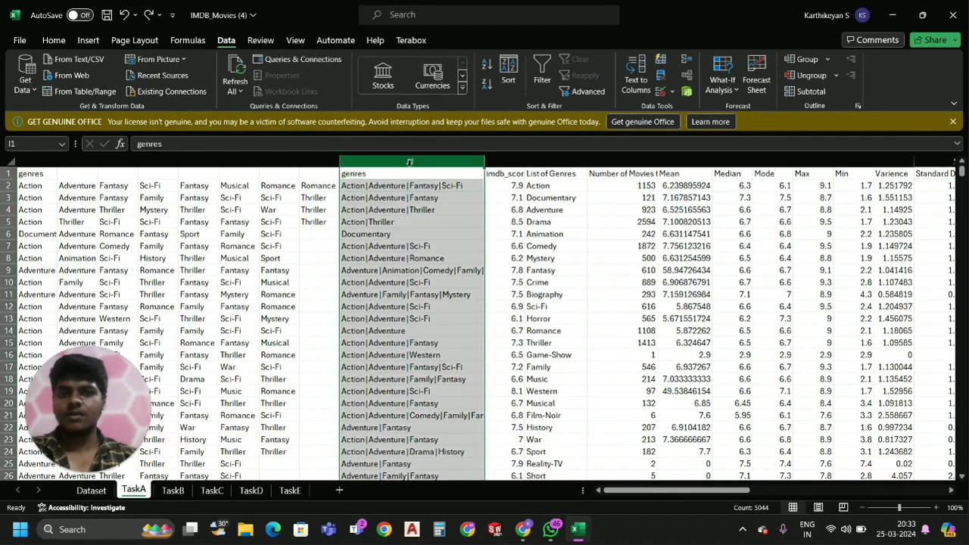
pyautogui.hotkey('ctrl', 'c')
pyautogui.hscroll(10, 648, 224)
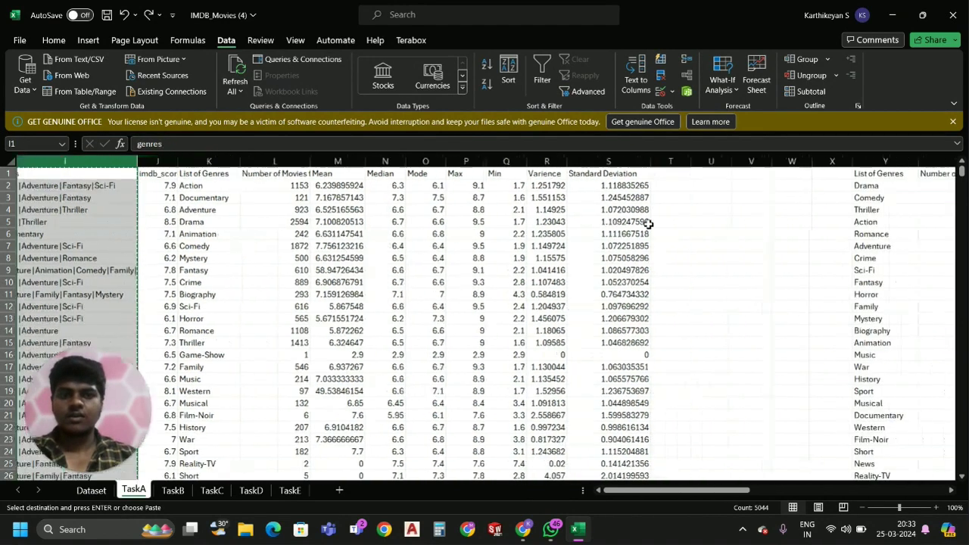
pyautogui.hscroll(5, 648, 224)
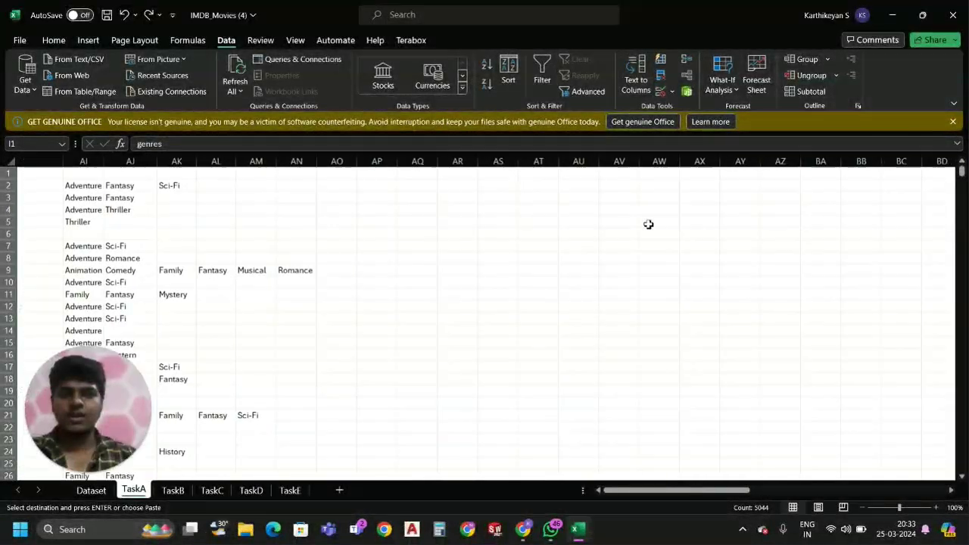
pyautogui.click(531, 173)
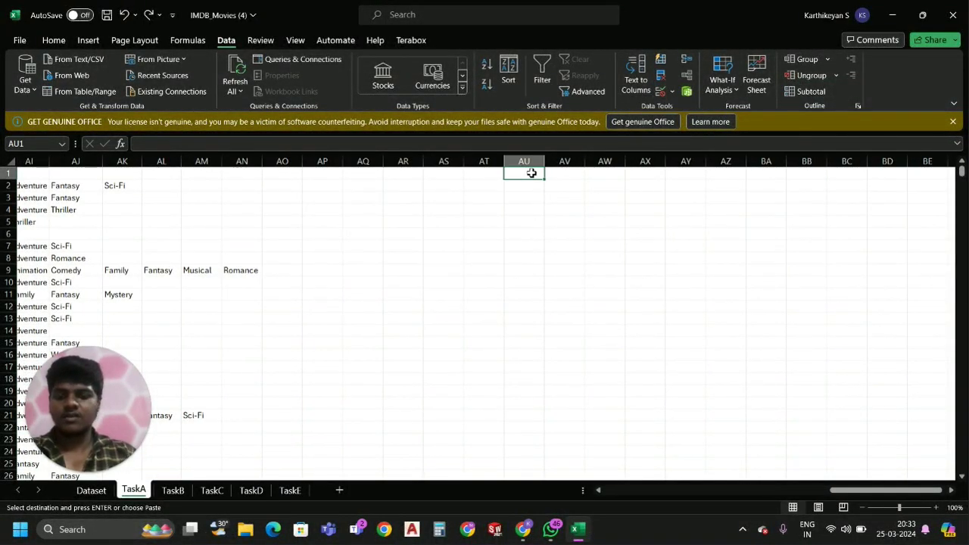
pyautogui.hotkey('ctrl', 'v')
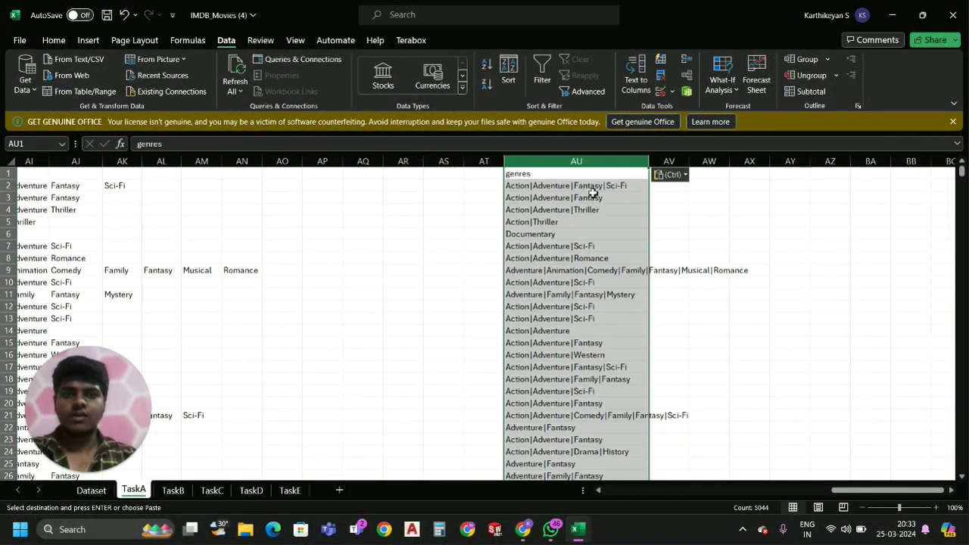
pyautogui.click(535, 42)
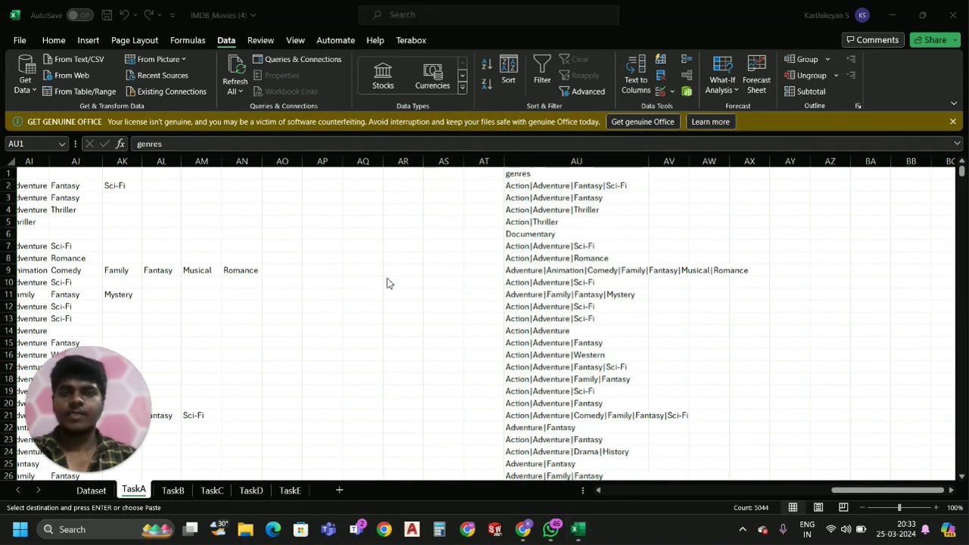
pyautogui.click(539, 157)
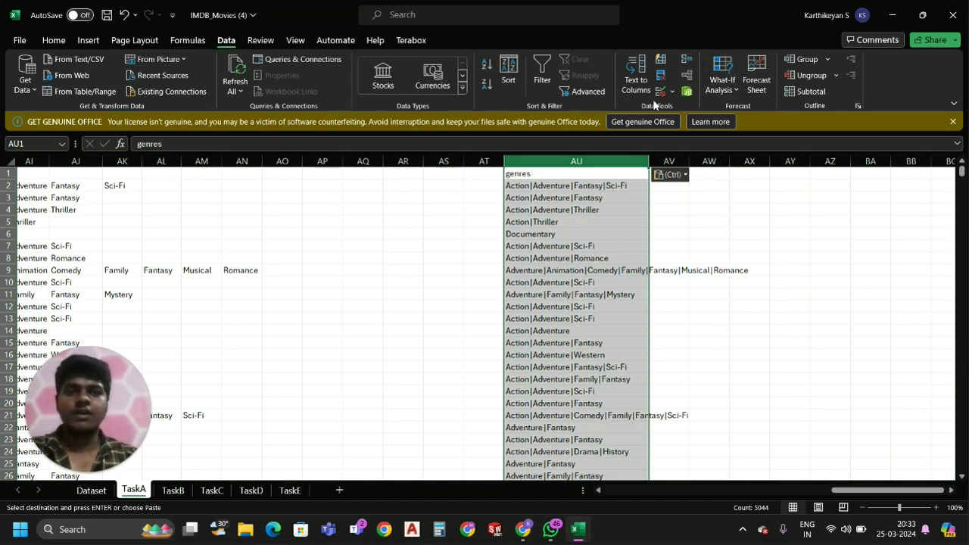
# Step: Split column AU with Text to Columns, delimited on the | character
pyautogui.click(633, 85)
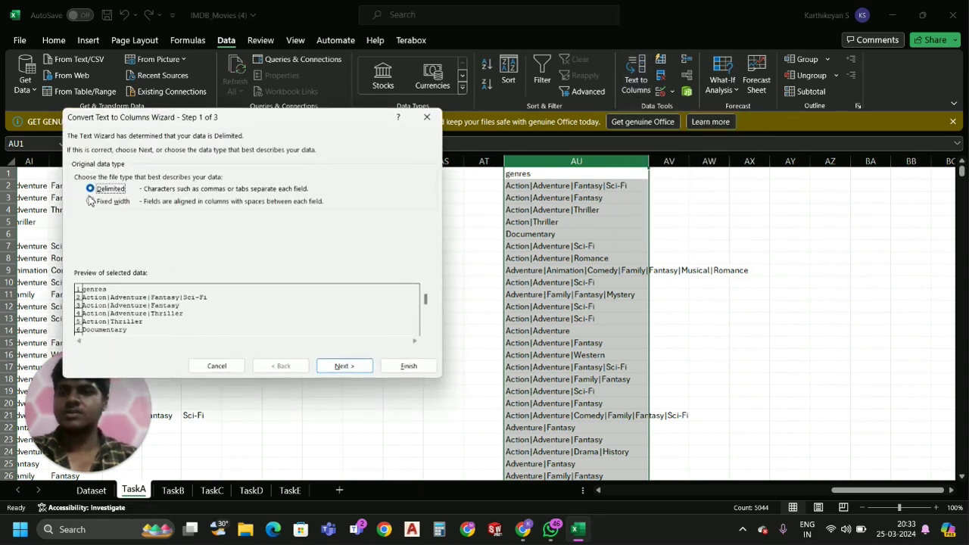
pyautogui.click(344, 366)
pyautogui.click(124, 217)
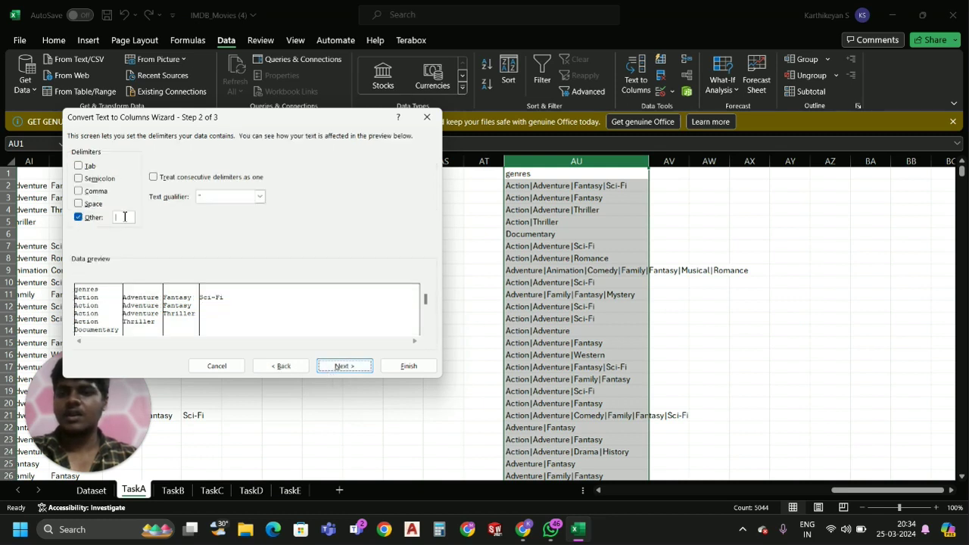
pyautogui.press('BackSpace')
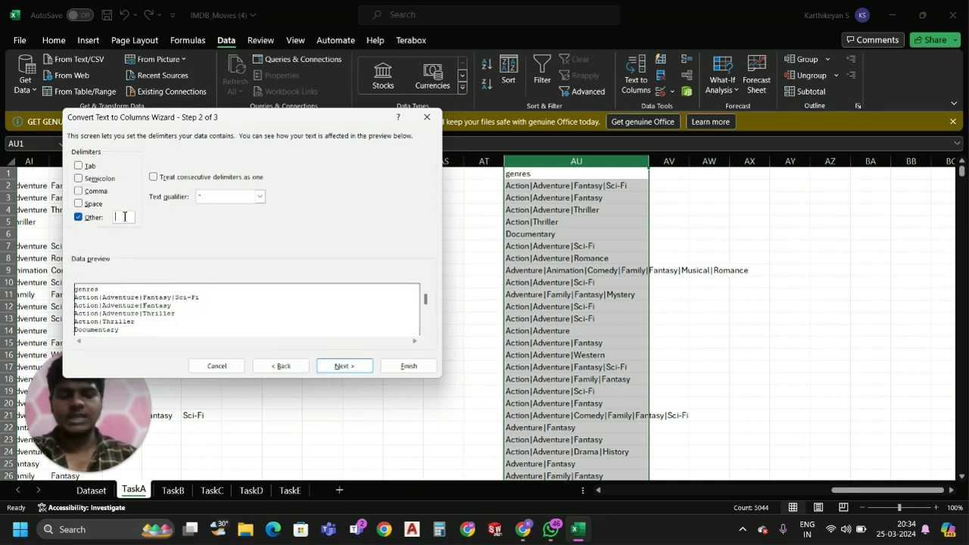
pyautogui.write('|')
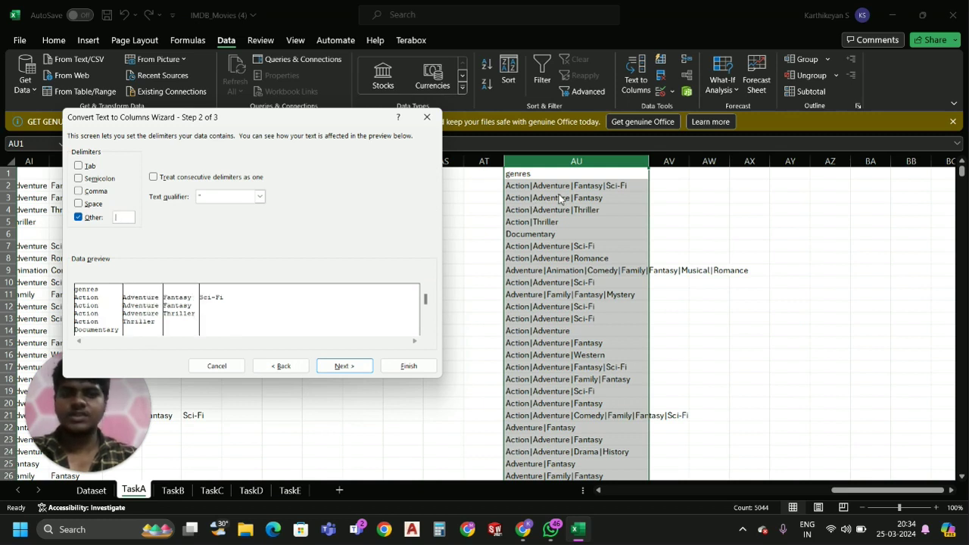
pyautogui.click(331, 367)
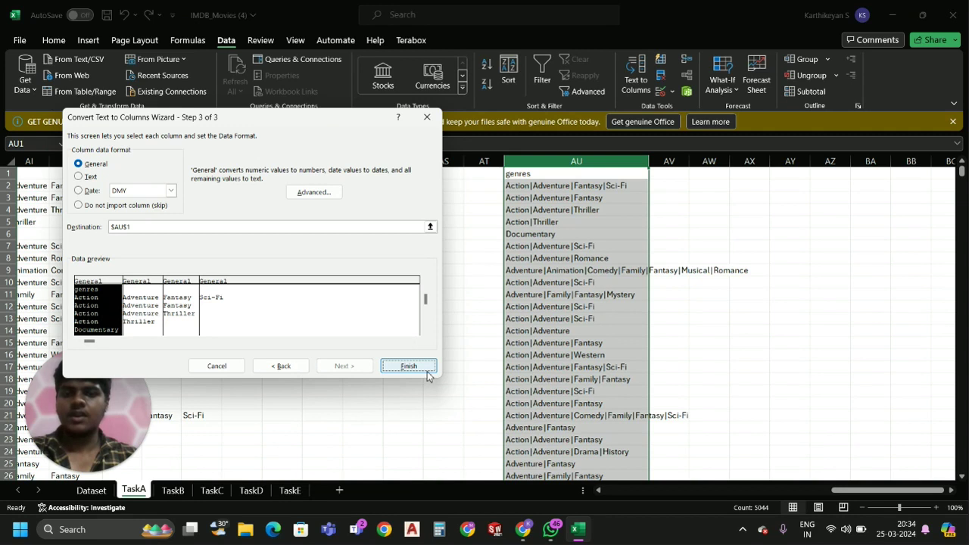
pyautogui.click(409, 366)
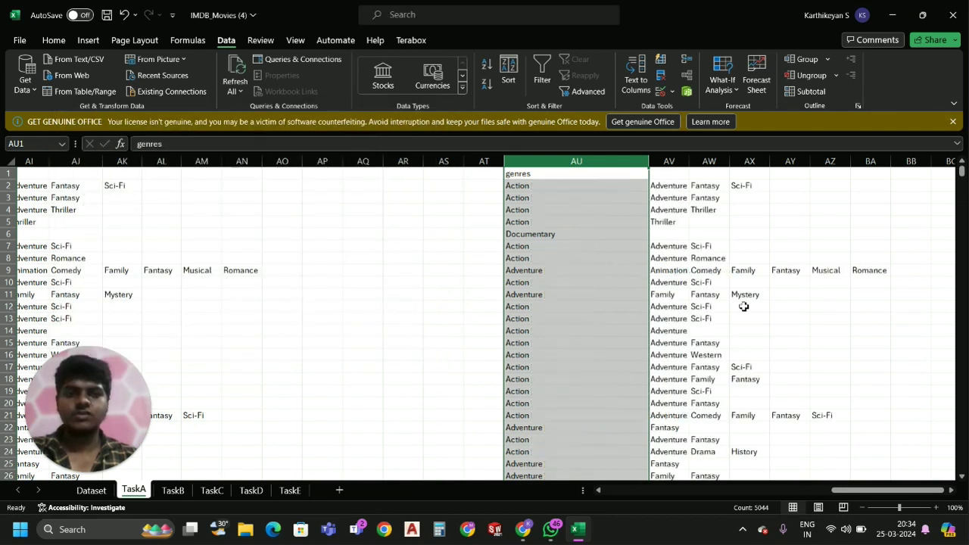
# Step: Remove duplicates from column AU, leaving 22 unique genres, then select column AV for filtering
pyautogui.hscroll(1, 744, 306)
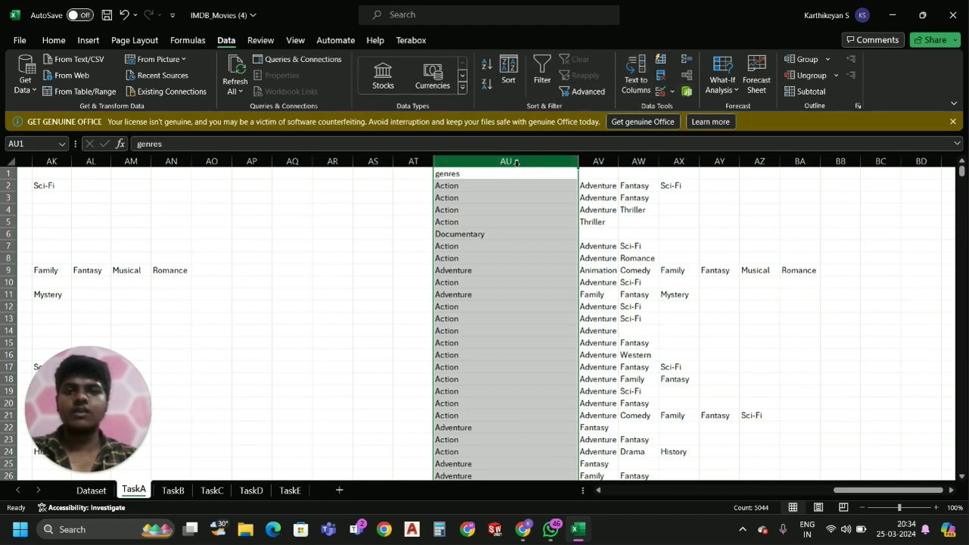
pyautogui.click(661, 80)
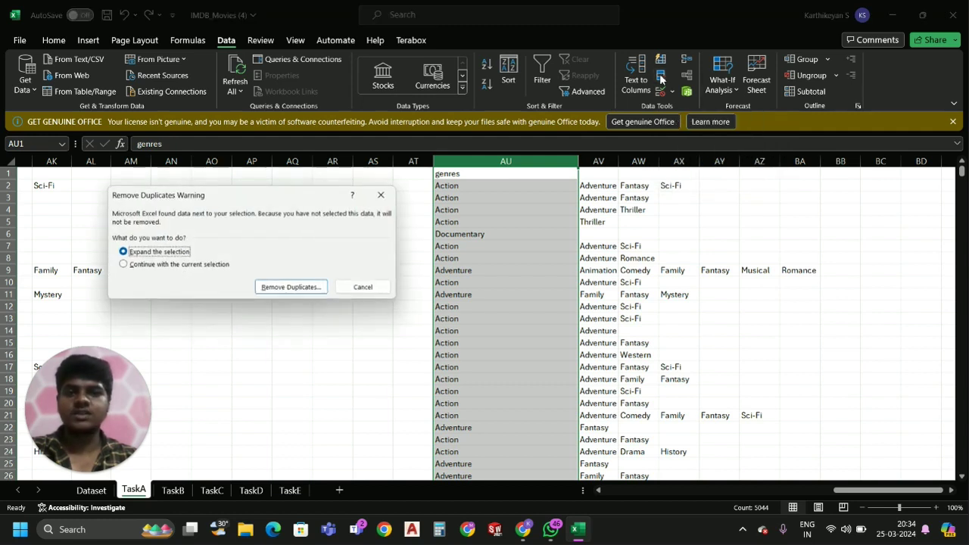
pyautogui.click(122, 265)
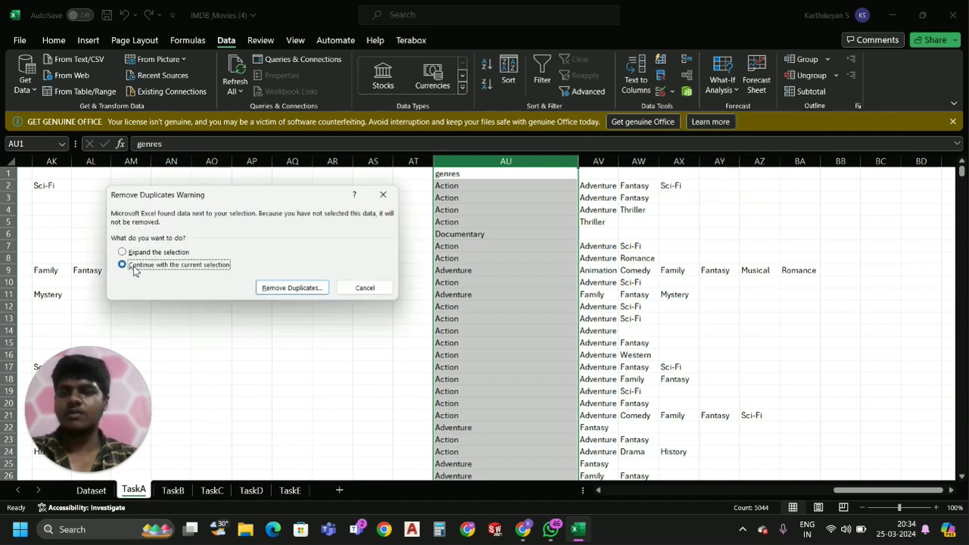
pyautogui.click(282, 289)
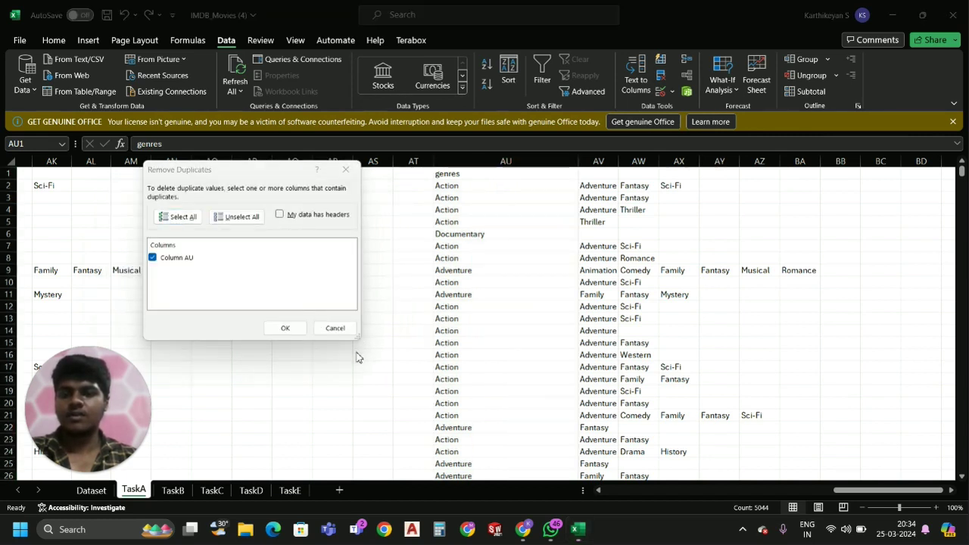
pyautogui.click(291, 332)
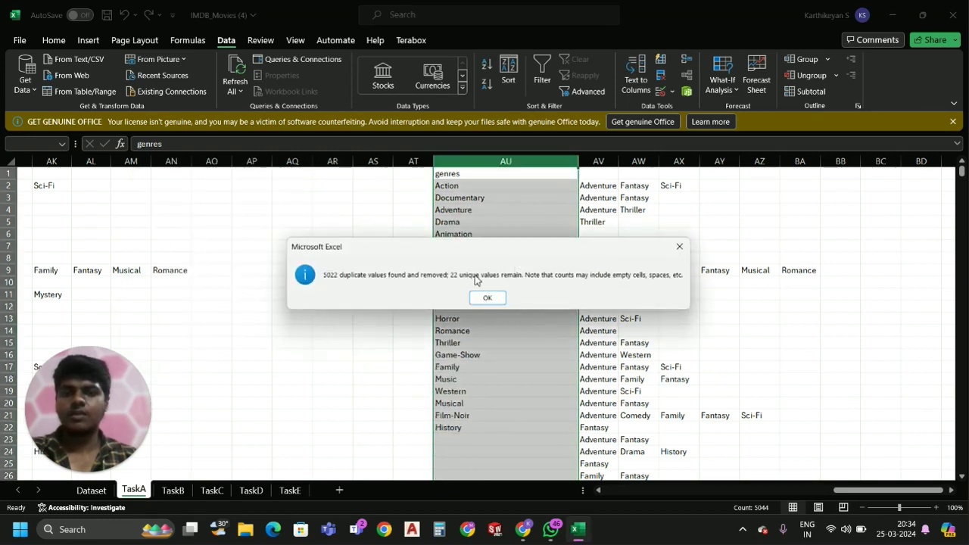
pyautogui.click(489, 297)
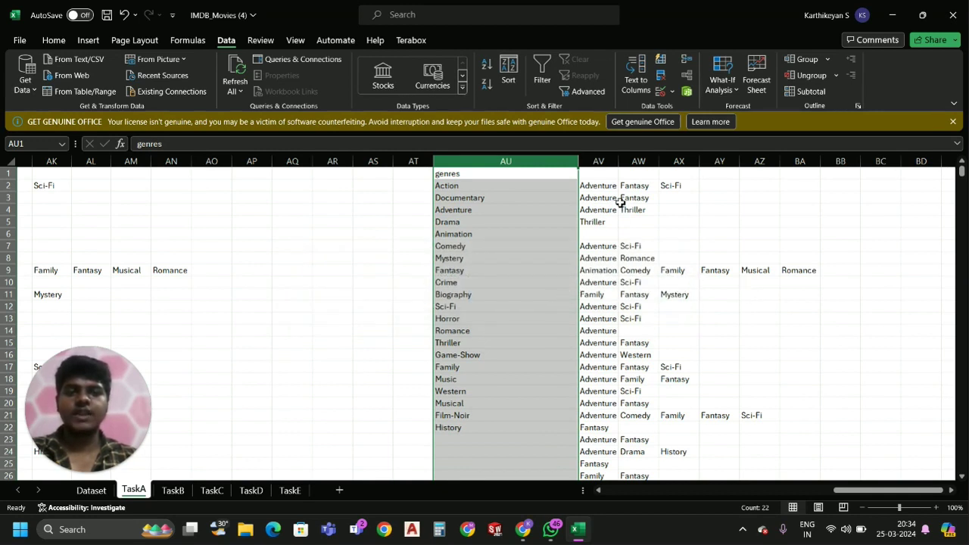
pyautogui.click(610, 165)
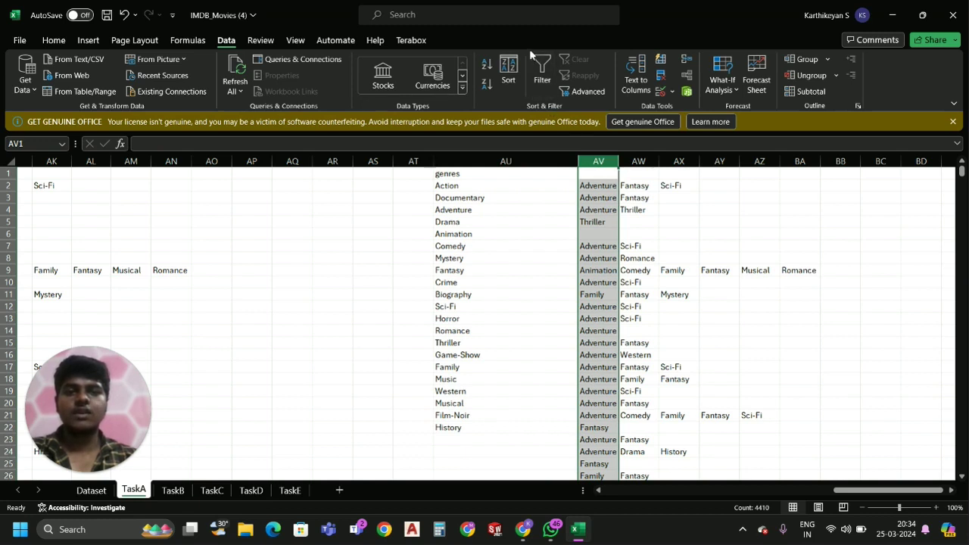
pyautogui.click(543, 70)
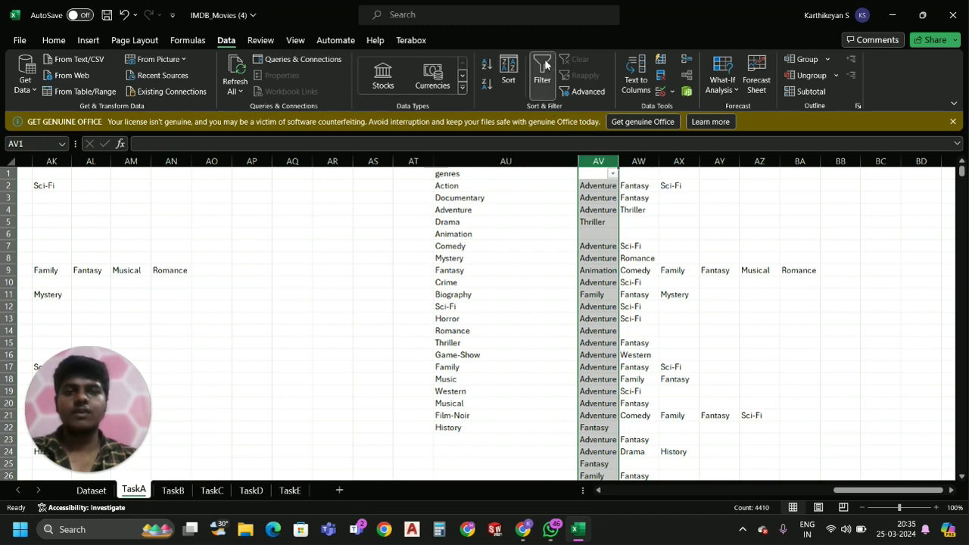
# Step: Filter column AV to exclude (Blanks), showing 4410 of 5043 records, and return to A1
pyautogui.click(613, 175)
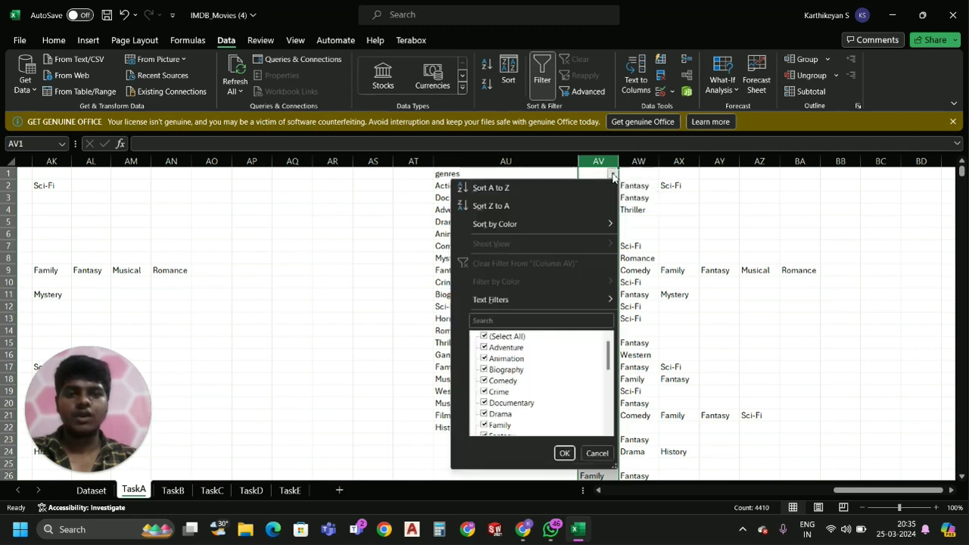
pyautogui.scroll(-5, 569, 396)
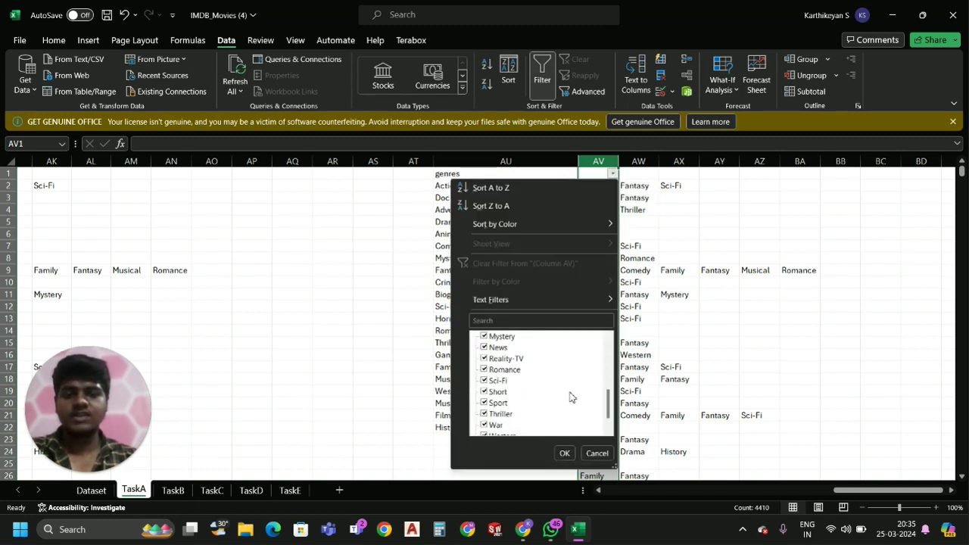
pyautogui.scroll(-1, 569, 396)
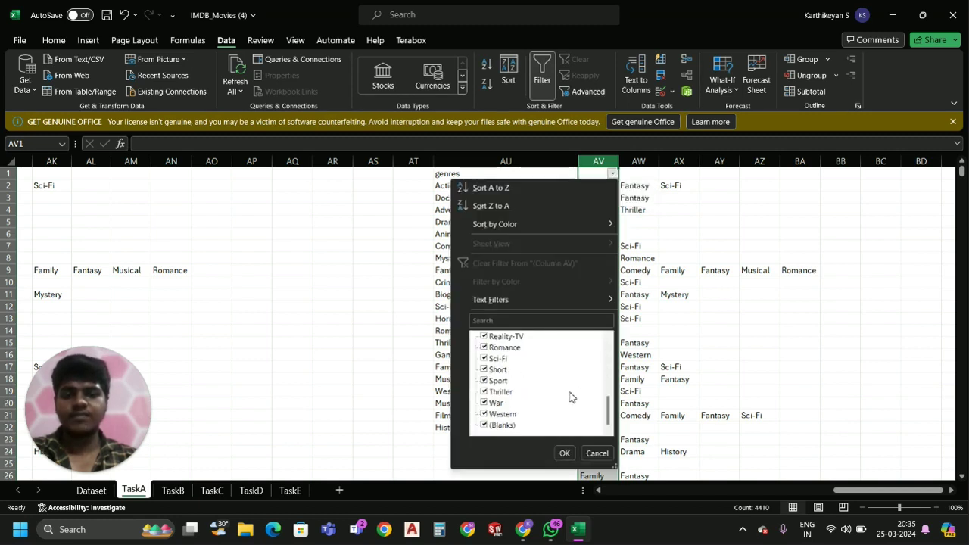
pyautogui.click(484, 426)
pyautogui.click(564, 453)
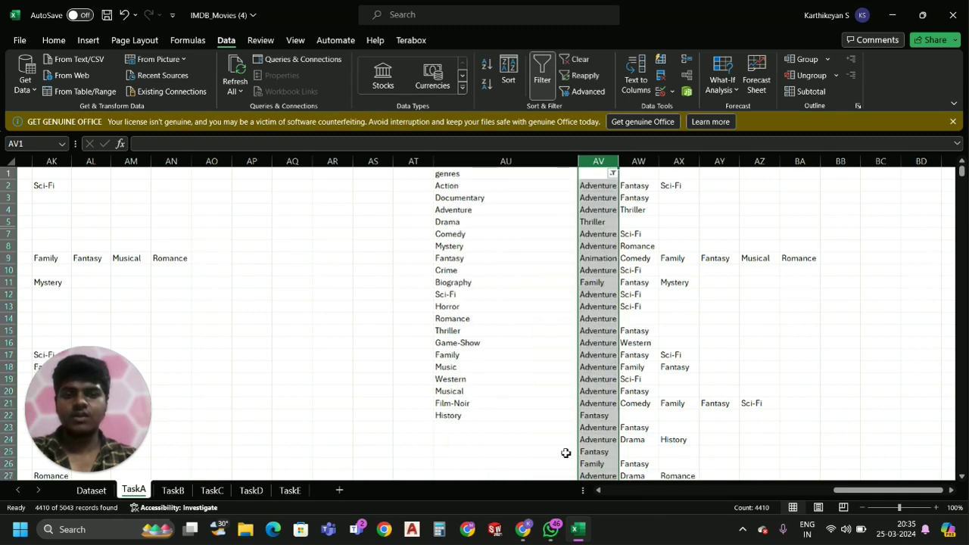
pyautogui.scroll(-3, 601, 372)
pyautogui.scroll(-2, 602, 374)
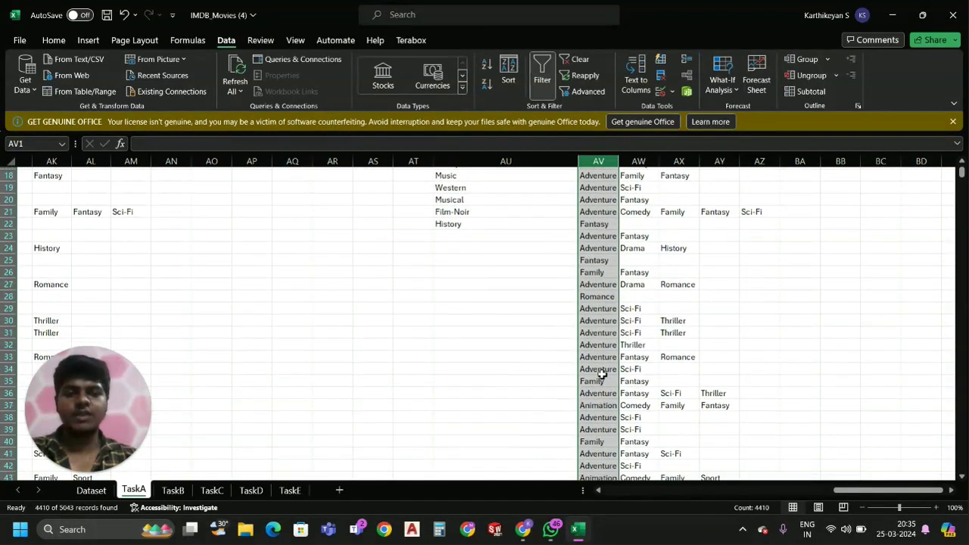
pyautogui.hscroll(-2, 602, 374)
pyautogui.hscroll(-2, 602, 374)
pyautogui.hscroll(-2, 602, 374)
pyautogui.hscroll(-2, 602, 374)
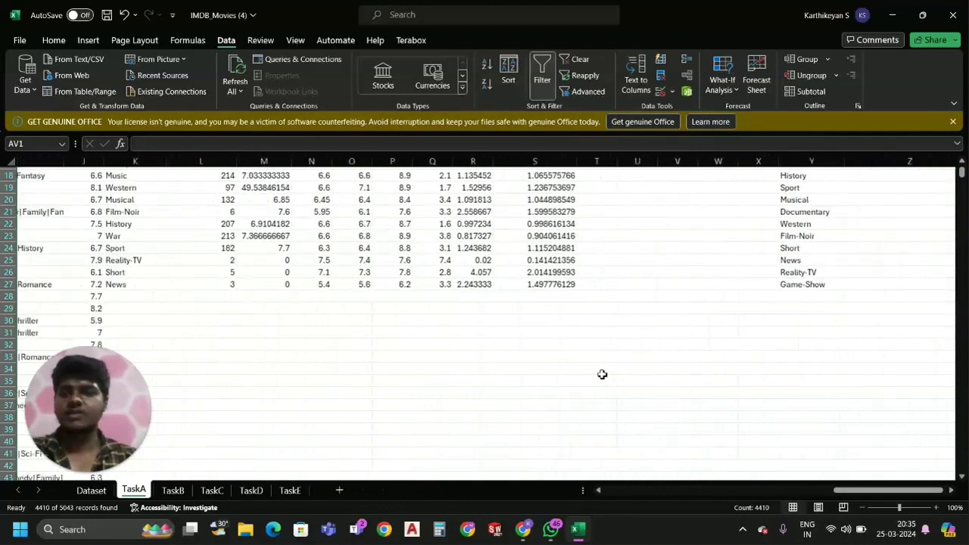
pyautogui.hscroll(-3, 602, 374)
pyautogui.scroll(4, 602, 374)
pyautogui.scroll(2, 602, 374)
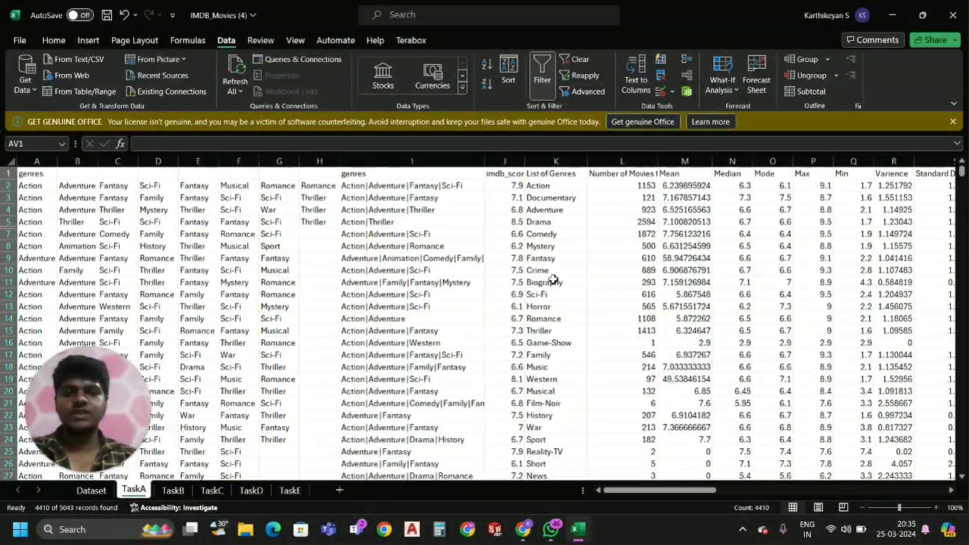
# Step: Review the COUNTIF, AVERAGEIF, MEDIAN and MODE genre formulas in L2 through O2
pyautogui.click(615, 190)
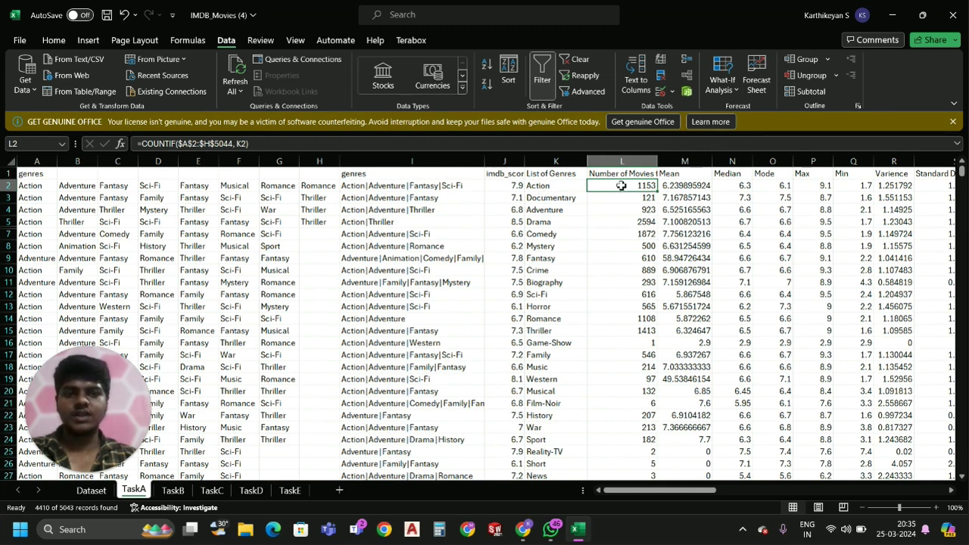
pyautogui.click(678, 190)
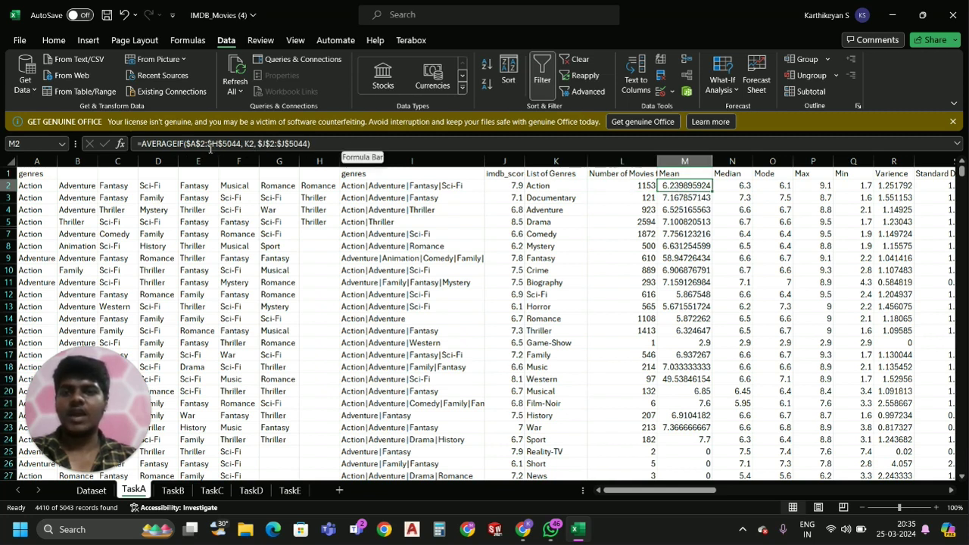
pyautogui.click(732, 187)
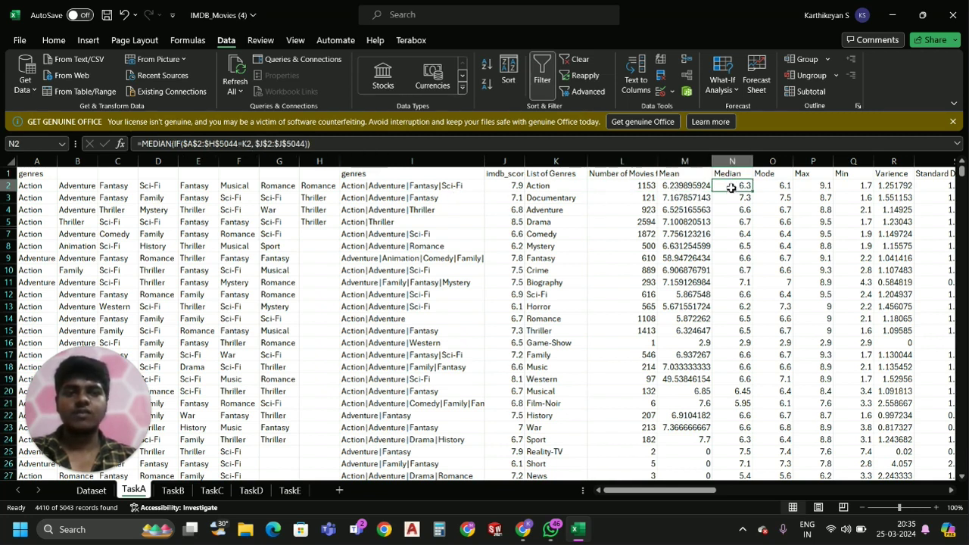
pyautogui.hscroll(1, 732, 187)
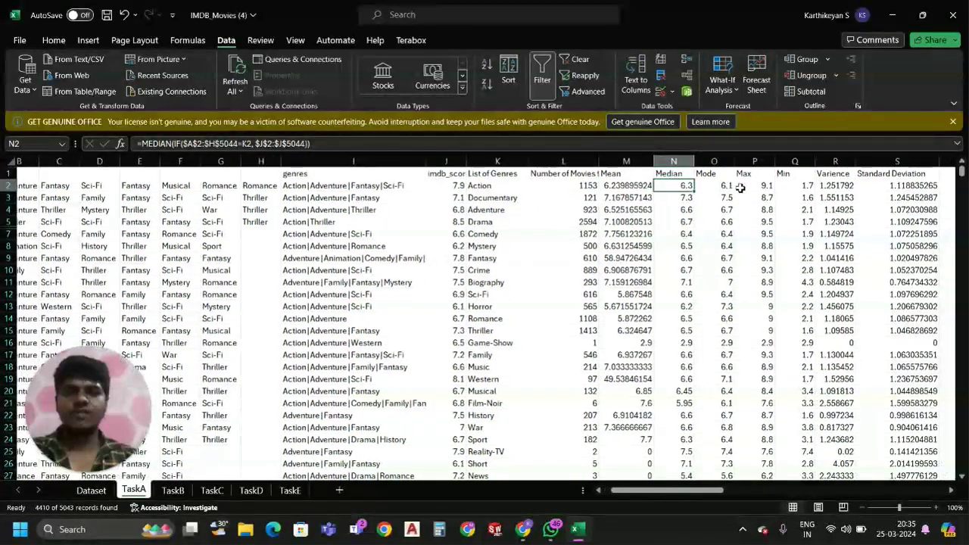
pyautogui.click(729, 189)
# Step: Review the MAX, MIN, VAR and STDEV formulas in P2 through S2, then return to the report
pyautogui.hscroll(1, 727, 193)
pyautogui.hscroll(1, 727, 193)
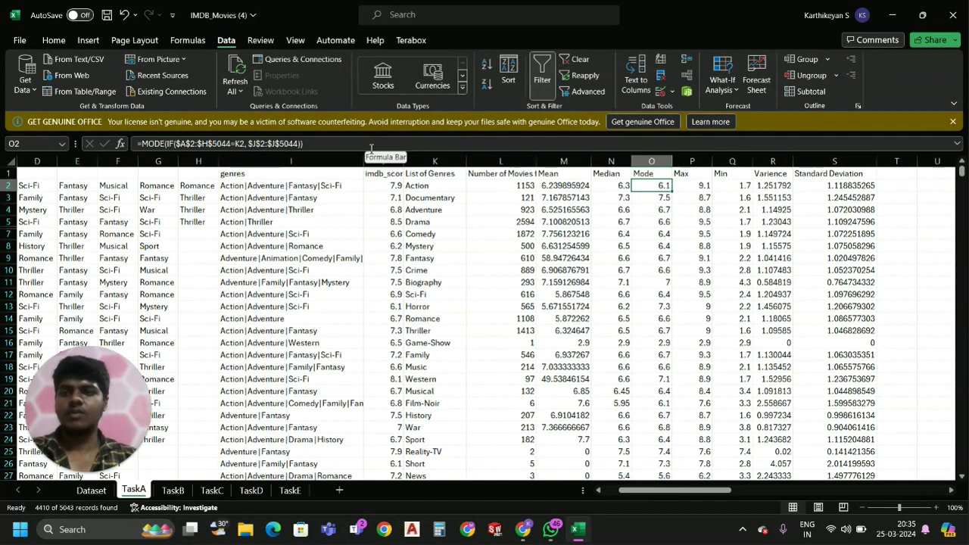
pyautogui.click(701, 187)
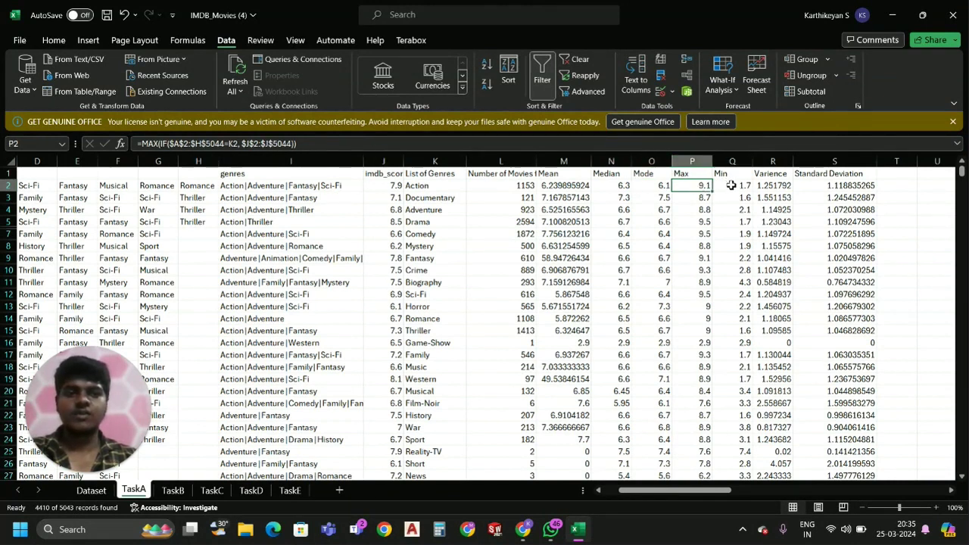
pyautogui.click(731, 186)
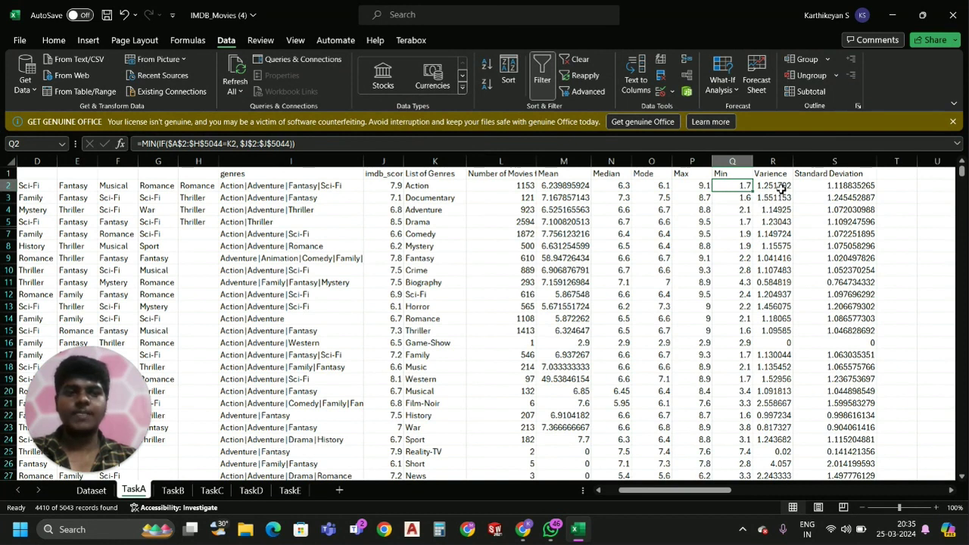
pyautogui.click(781, 188)
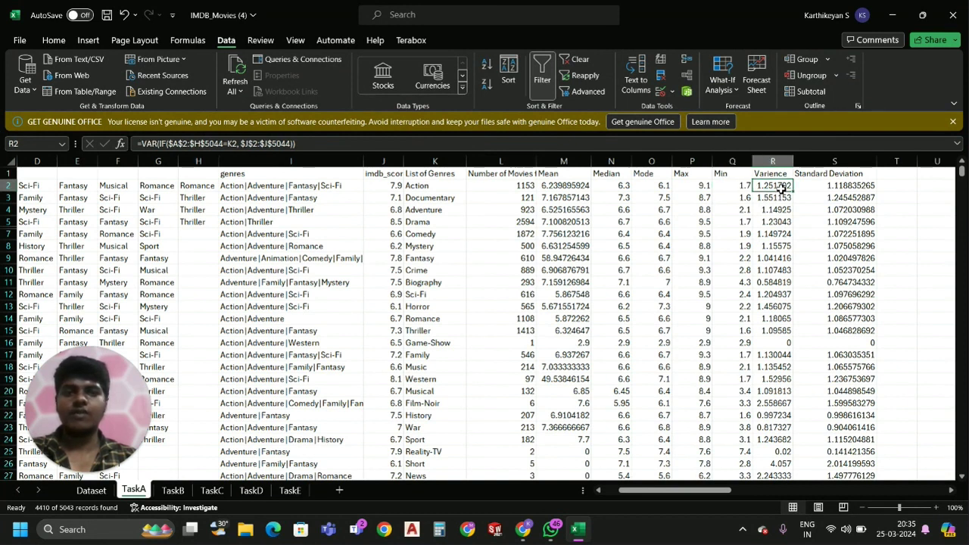
pyautogui.click(841, 188)
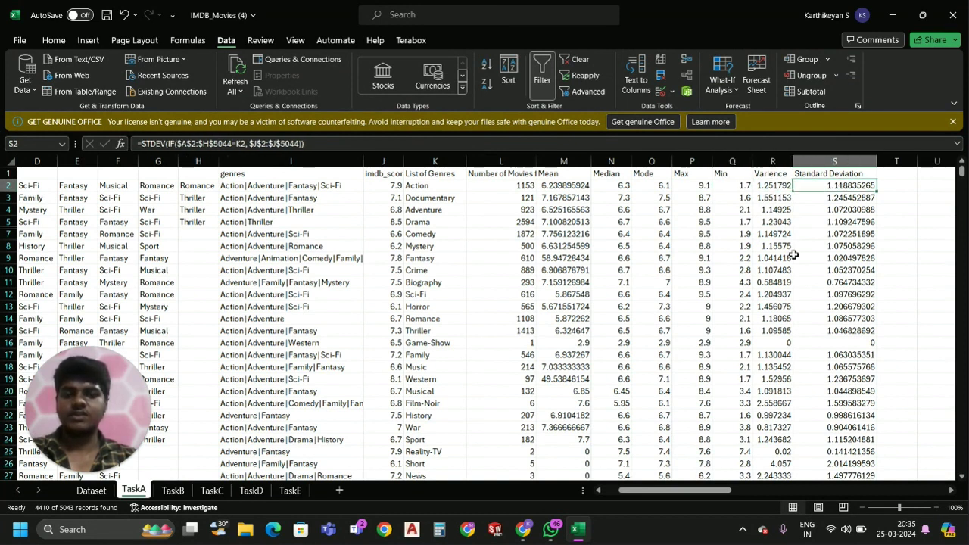
pyautogui.click(522, 530)
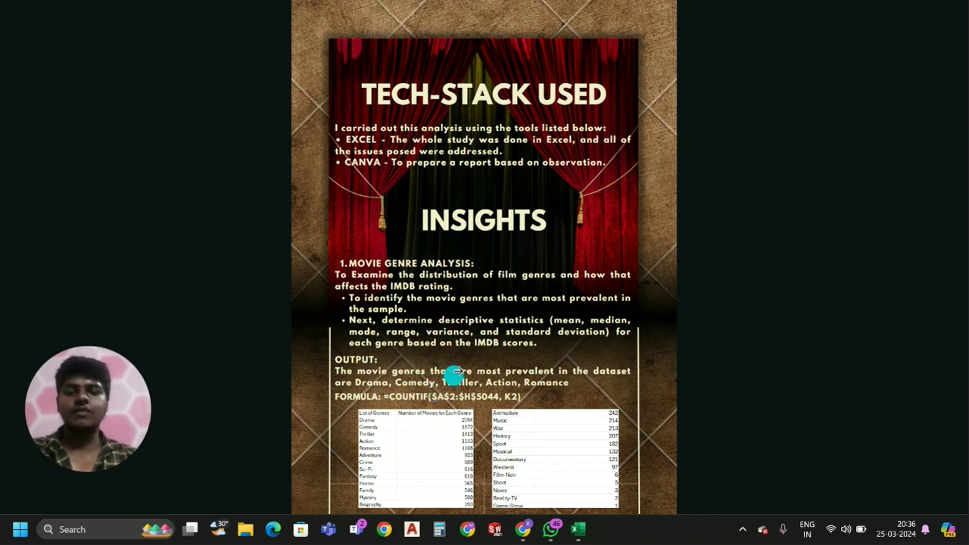
# Step: Advance to the Movie Duration Analysis page showing mean 107.2, median 103, standard deviation 25.2
pyautogui.click(664, 333)
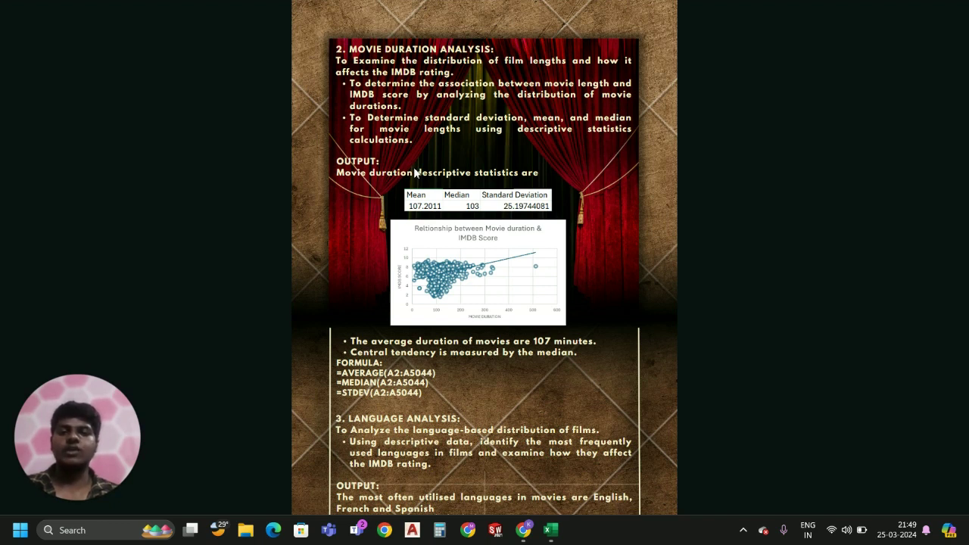
# Step: Switch to Excel's TaskB sheet with duration statistics and the duration-versus-IMDB-score chart
pyautogui.click(550, 531)
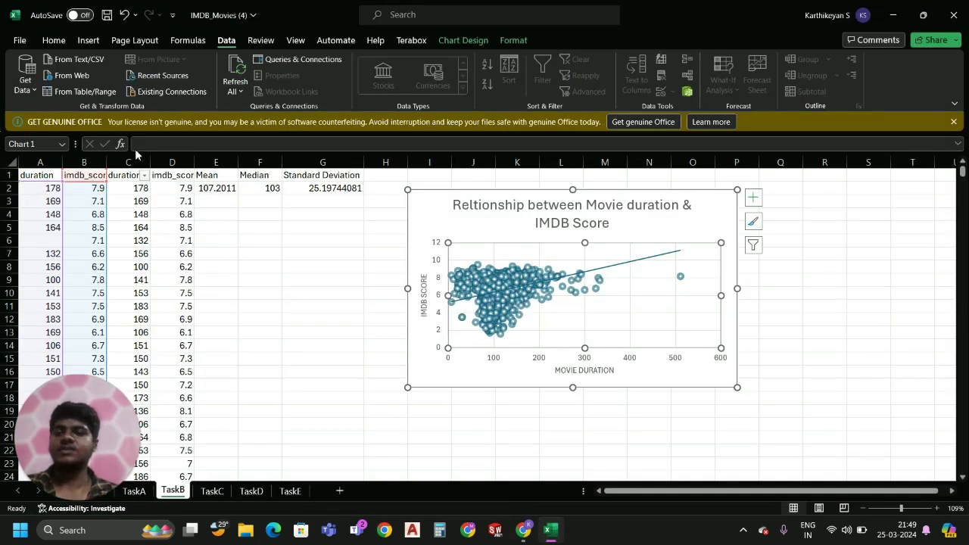
pyautogui.click(316, 259)
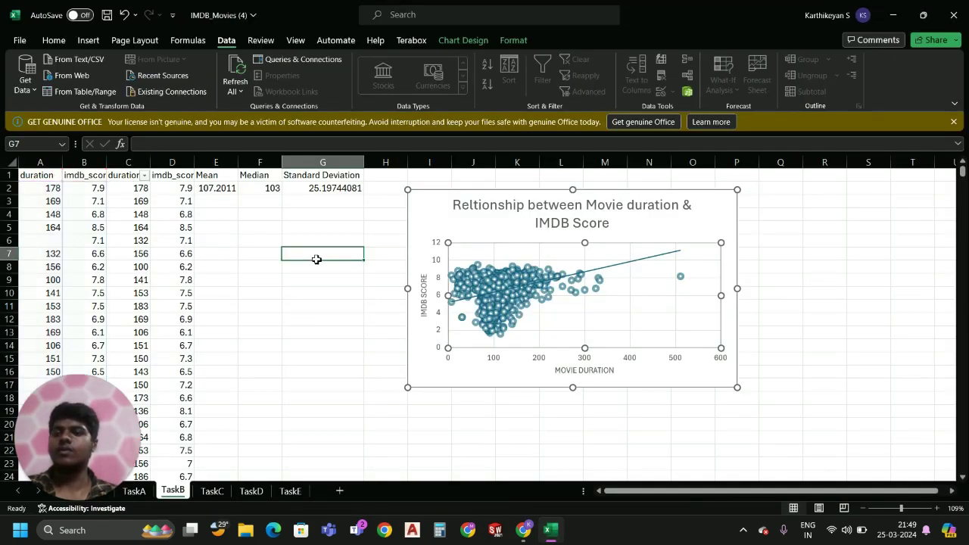
pyautogui.moveTo(316, 259); pyautogui.dragTo(38, 188)
pyautogui.click(279, 291)
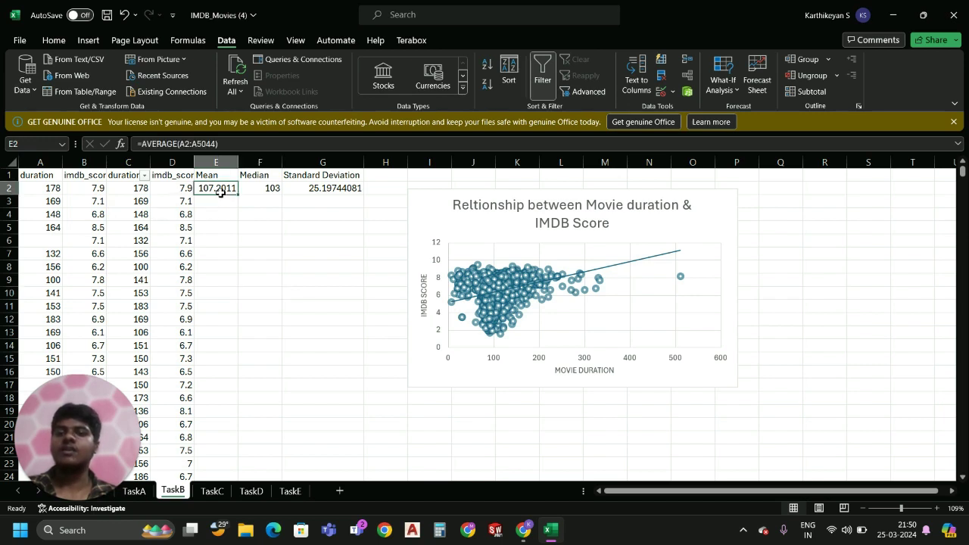
pyautogui.click(221, 192)
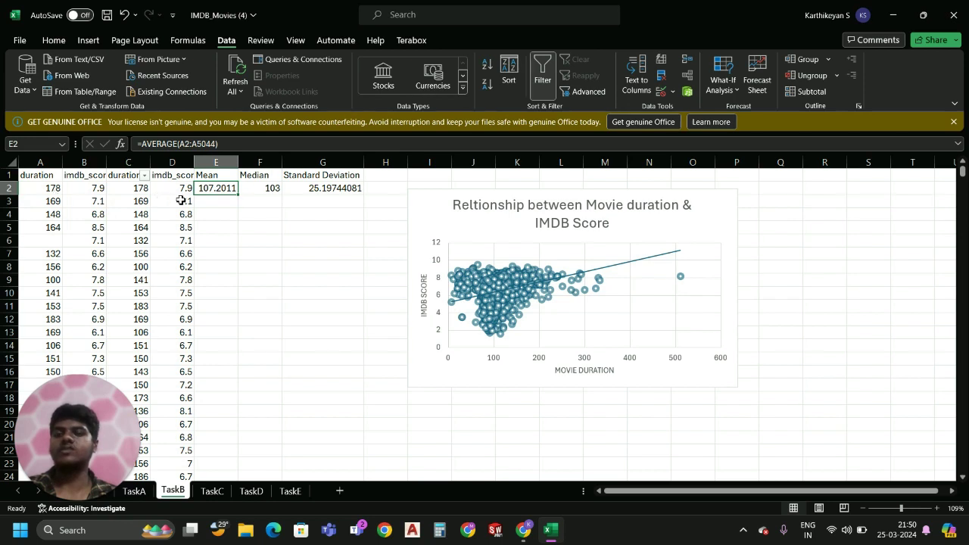
pyautogui.moveTo(266, 227); pyautogui.dragTo(271, 199)
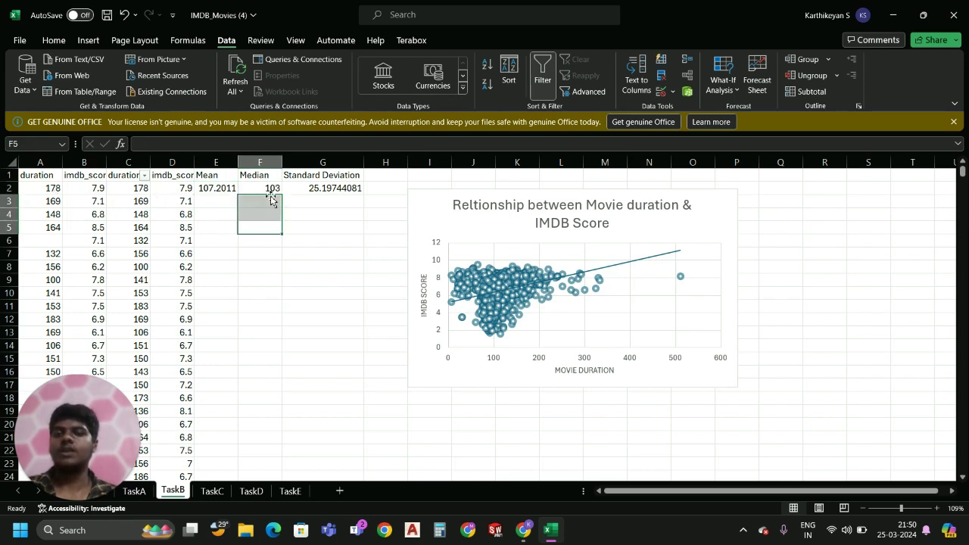
pyautogui.click(265, 199)
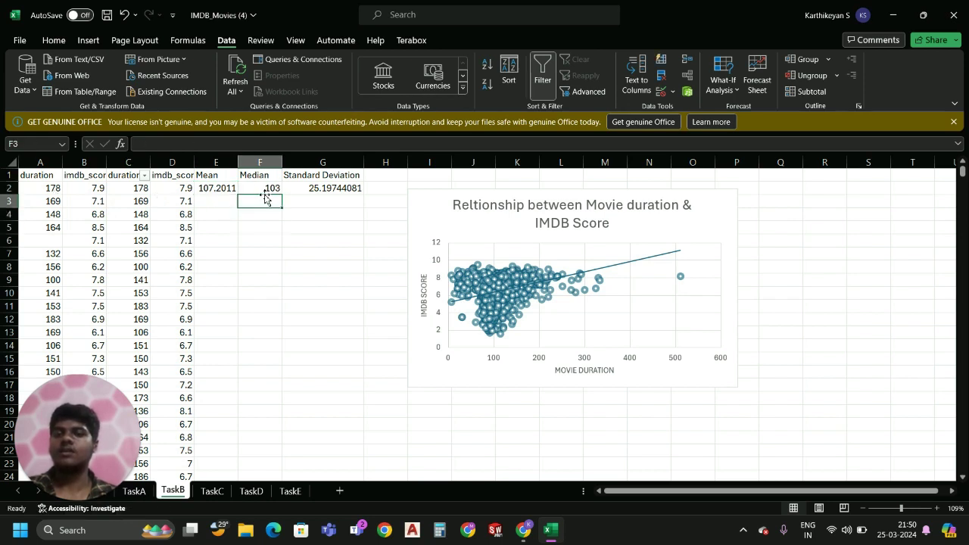
pyautogui.click(264, 188)
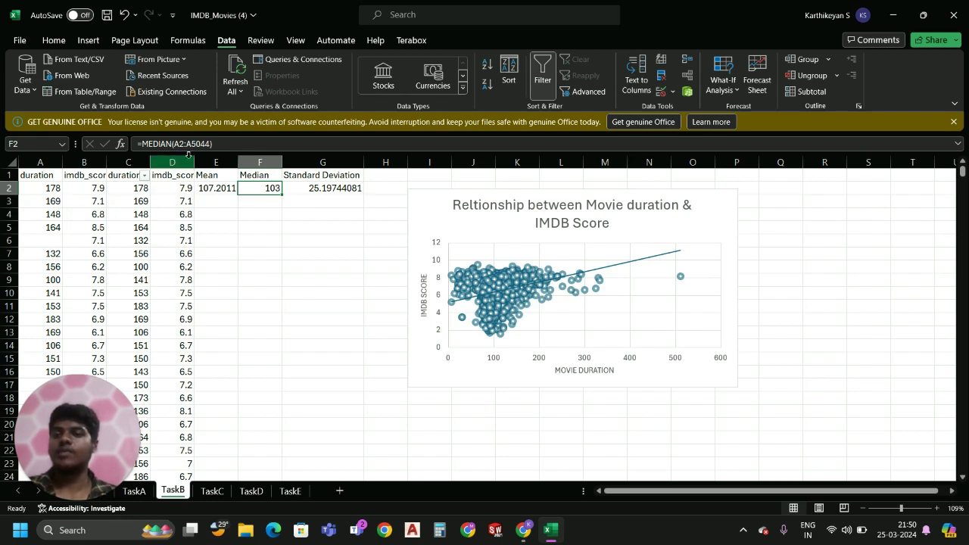
pyautogui.click(308, 188)
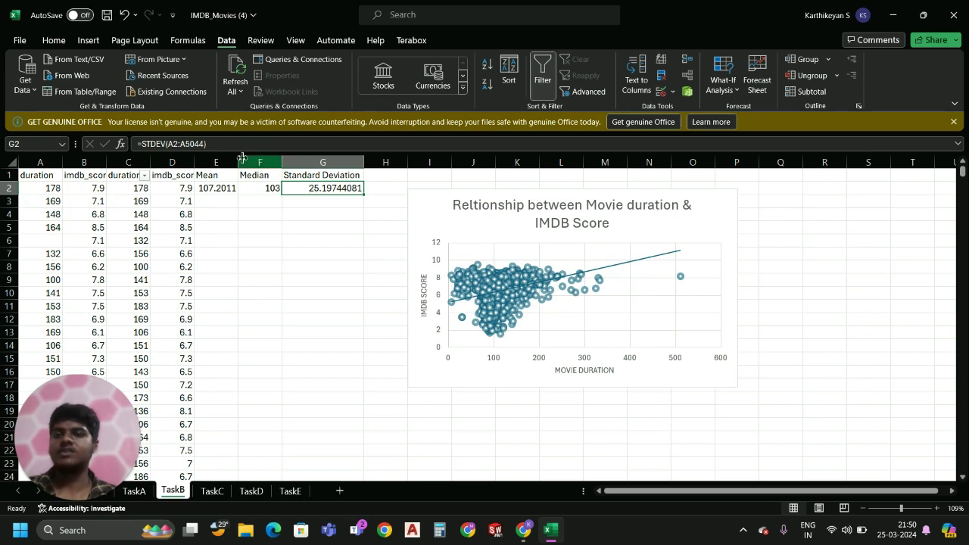
pyautogui.click(499, 248)
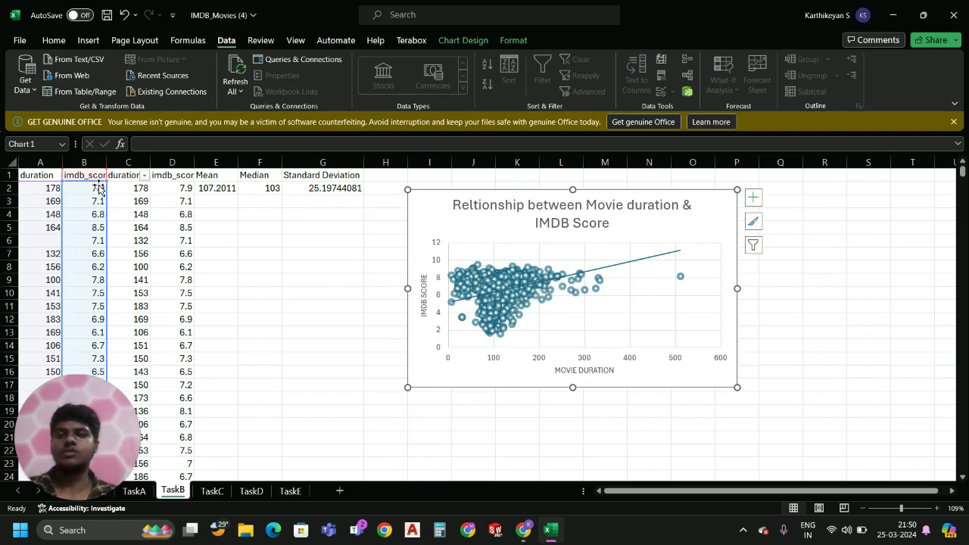
# Step: Switch back to the Canva report in Chrome on the Movie Duration Analysis page
pyautogui.click(528, 530)
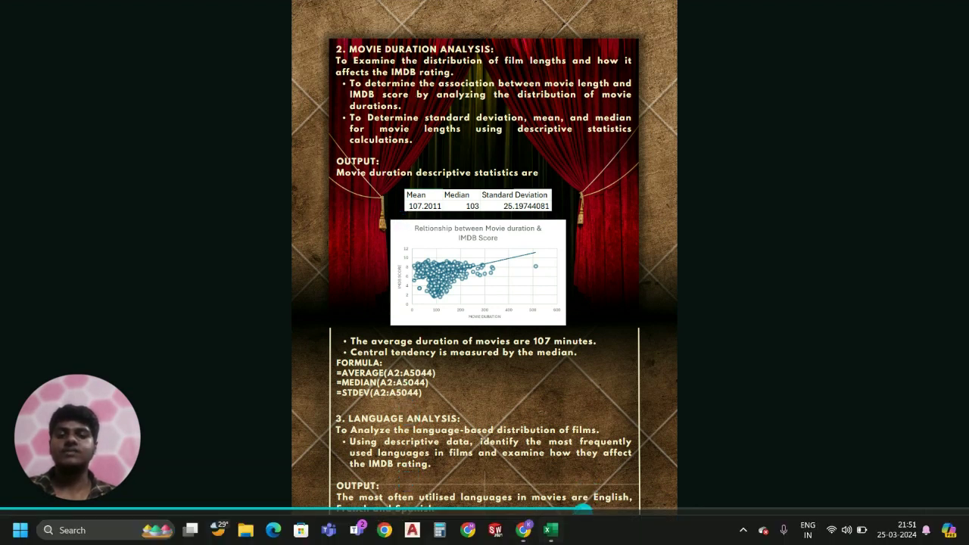
pyautogui.click(554, 530)
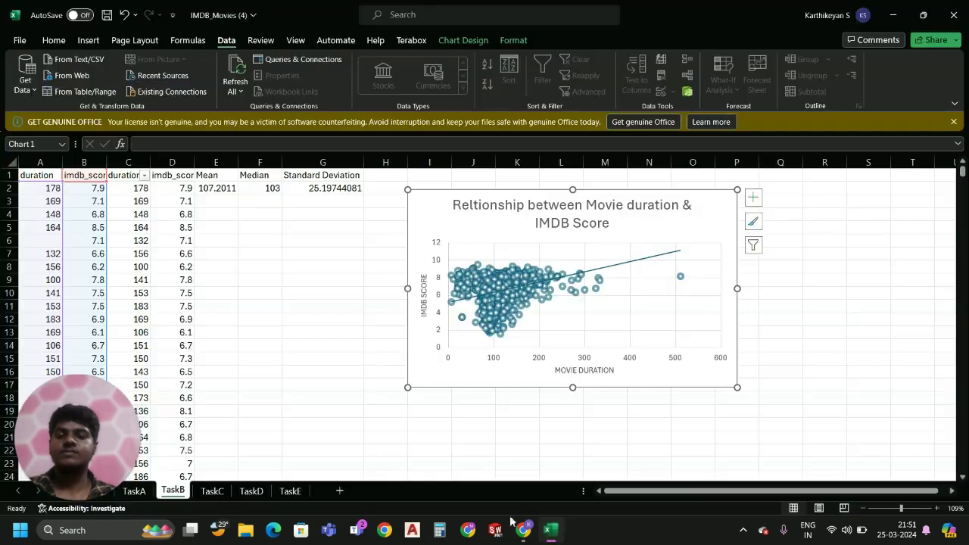
pyautogui.click(212, 490)
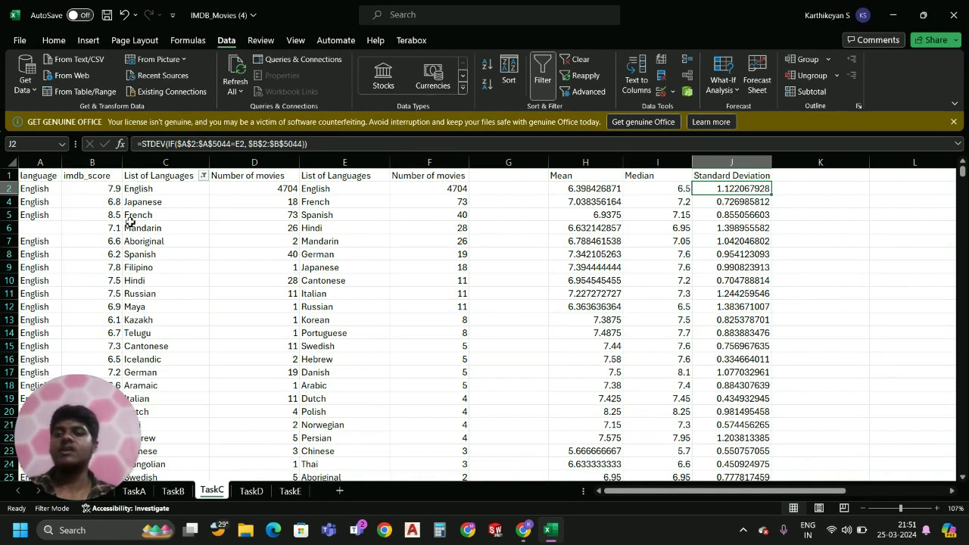
pyautogui.click(154, 203)
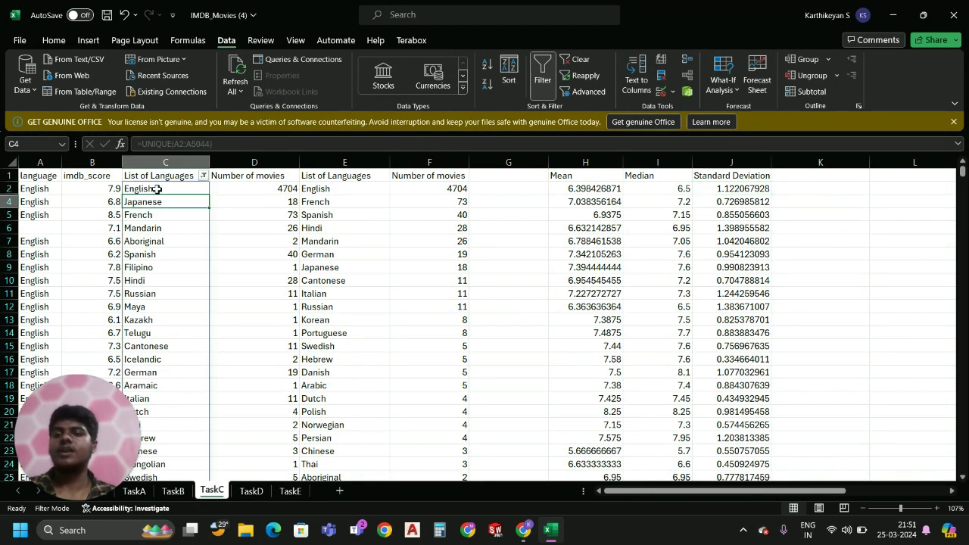
pyautogui.click(156, 189)
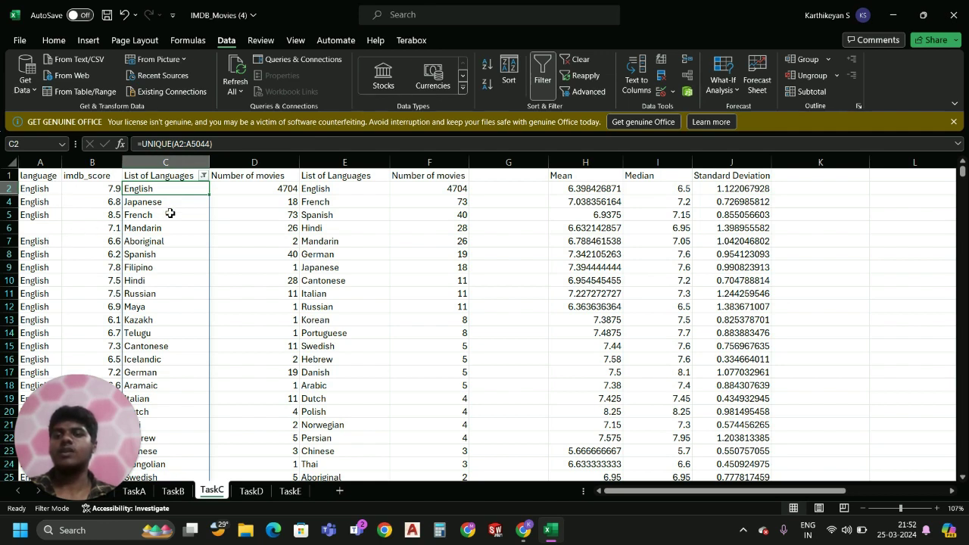
pyautogui.scroll(-1, 159, 244)
pyautogui.scroll(1, 162, 245)
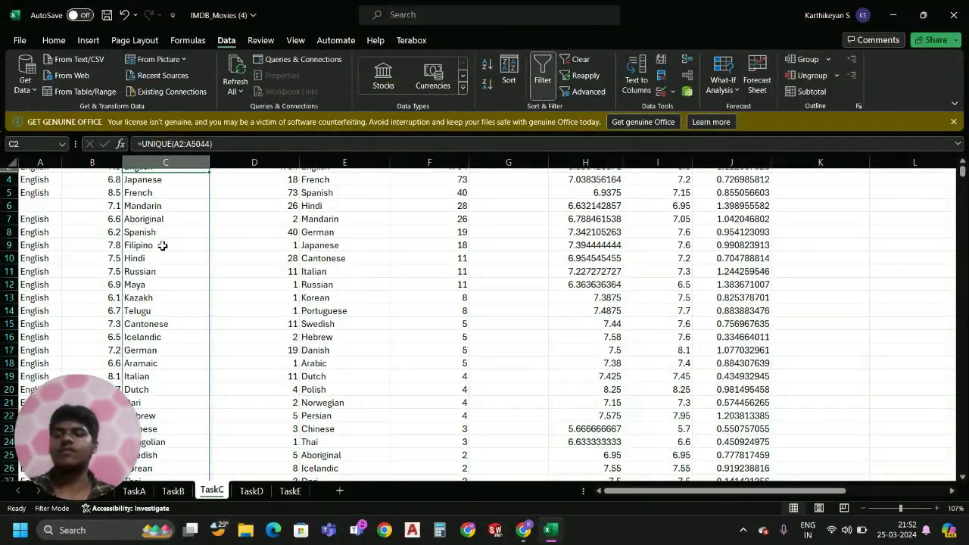
pyautogui.scroll(1, 207, 241)
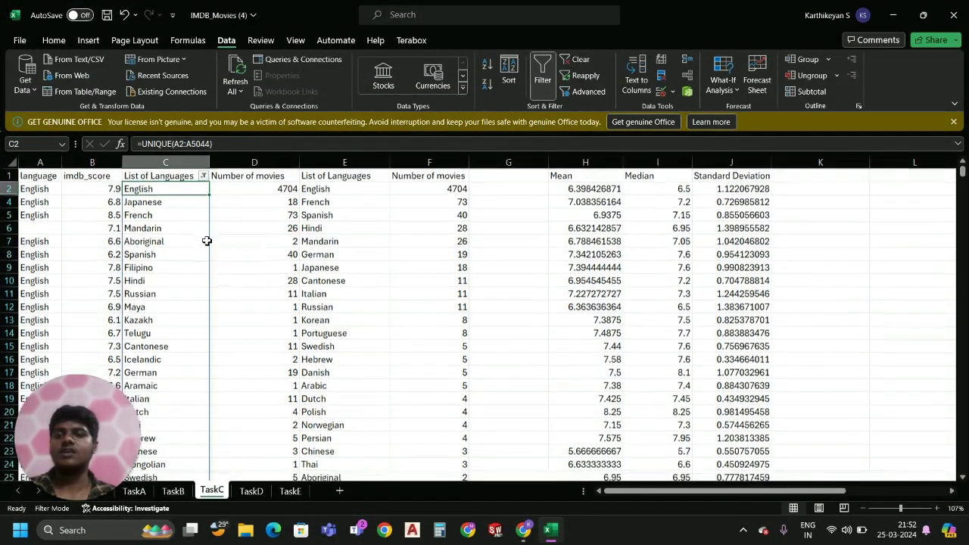
pyautogui.click(259, 194)
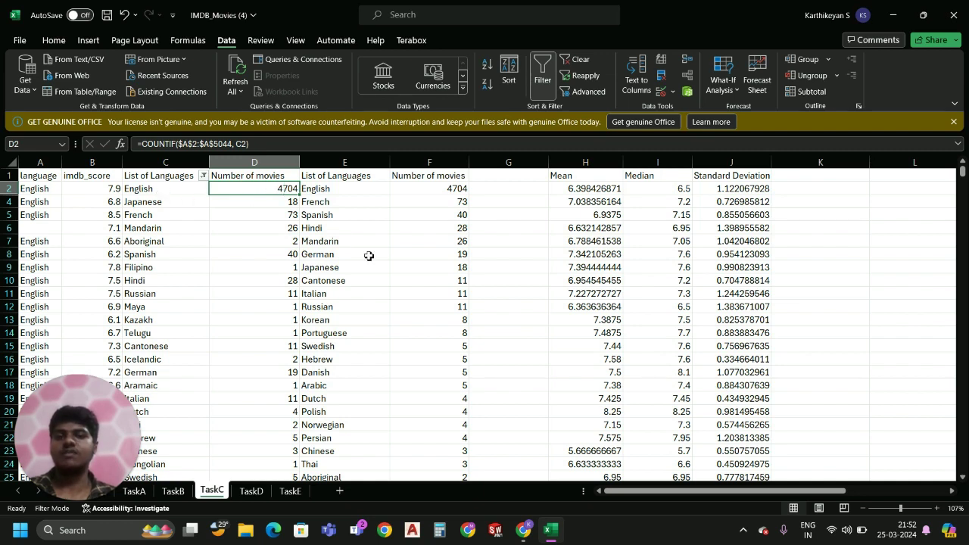
pyautogui.hscroll(3, 369, 256)
pyautogui.hscroll(1, 371, 255)
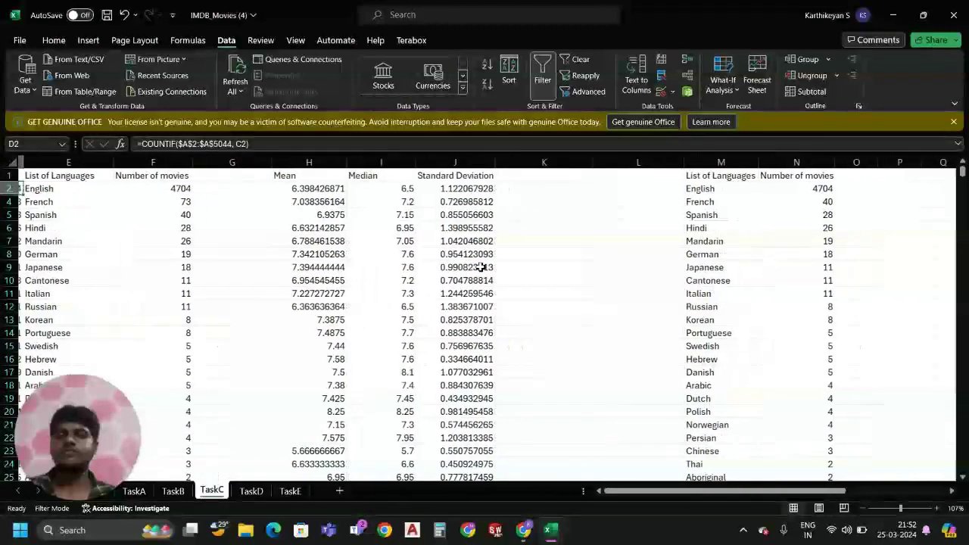
pyautogui.hscroll(1, 374, 255)
pyautogui.click(307, 189)
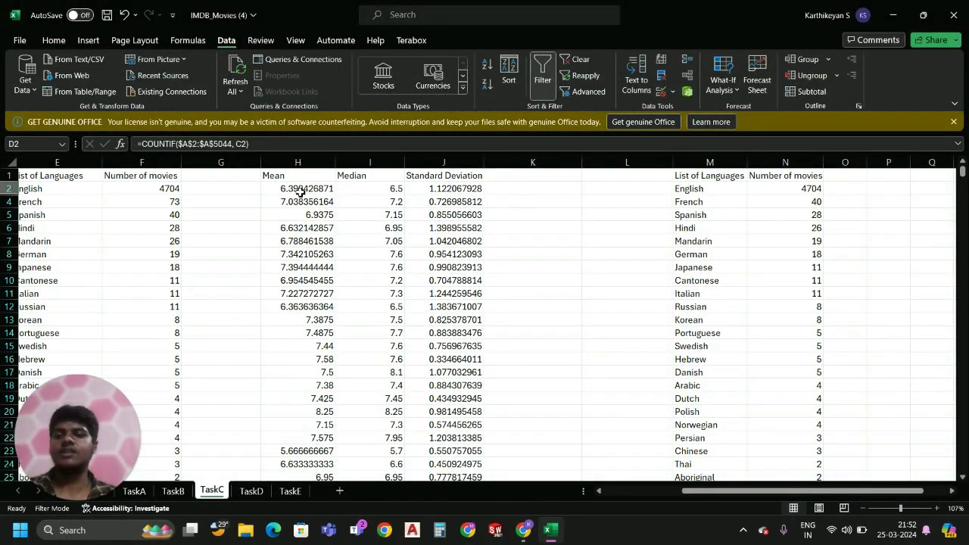
pyautogui.hscroll(-1, 398, 250)
pyautogui.hscroll(-2, 392, 249)
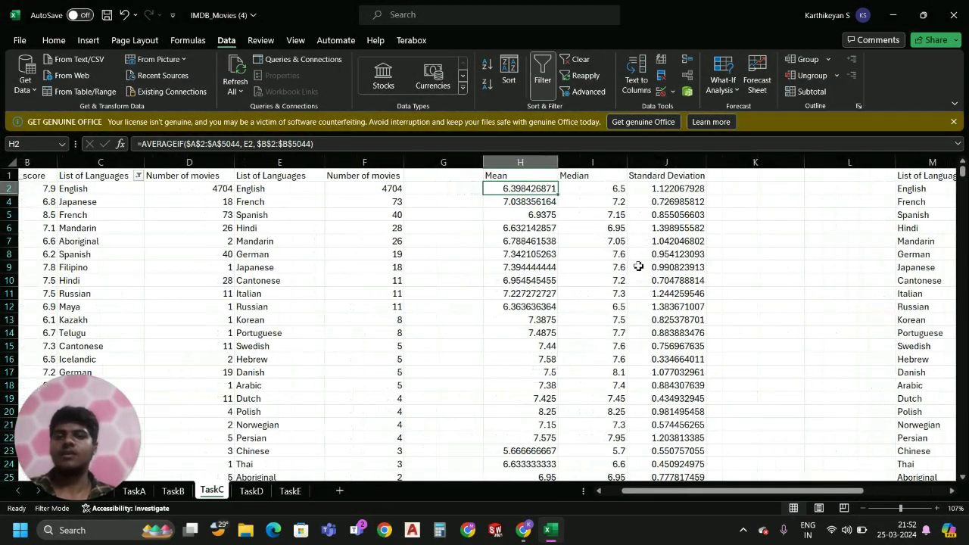
pyautogui.click(605, 240)
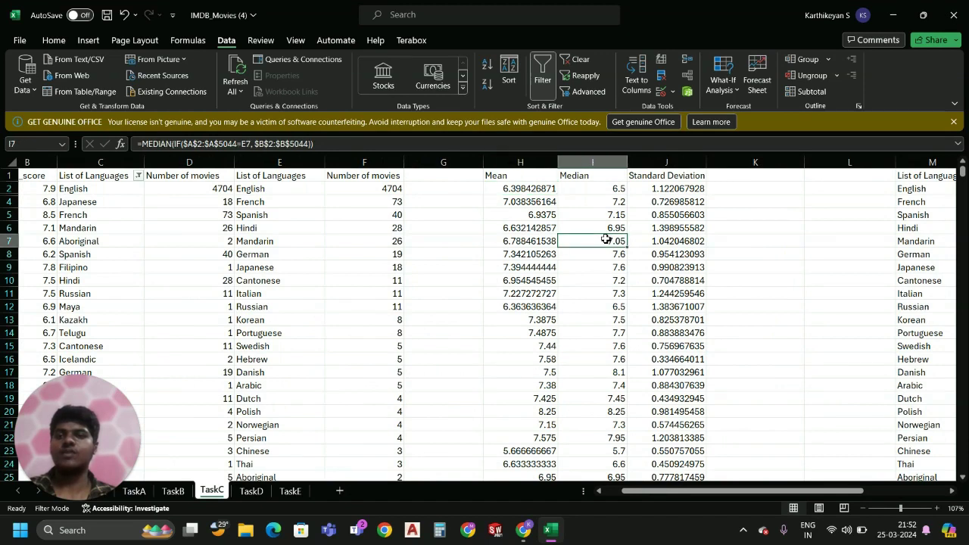
pyautogui.click(676, 225)
pyautogui.hscroll(-1, 676, 225)
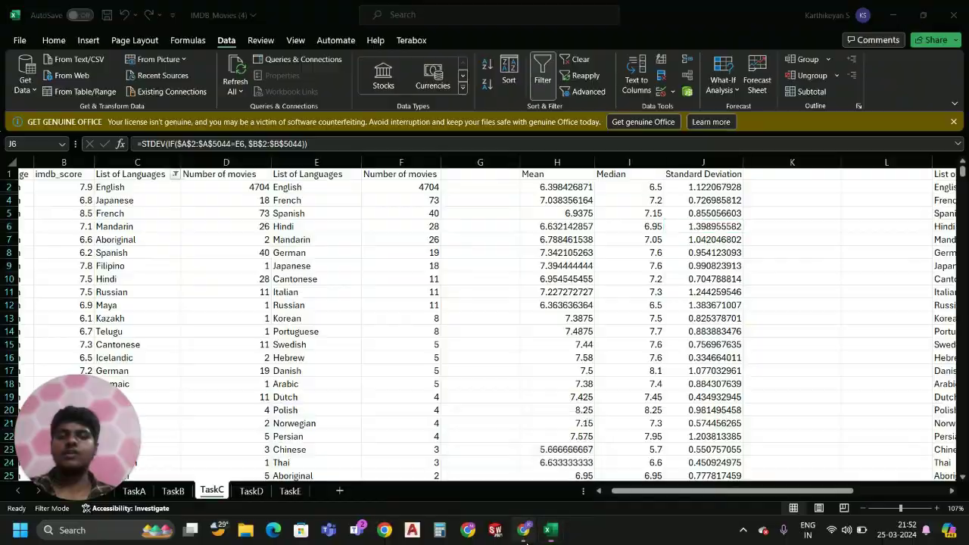
# Step: Bring the Canva report forward and advance to the per-language IMDB score statistics slide
pyautogui.click(524, 530)
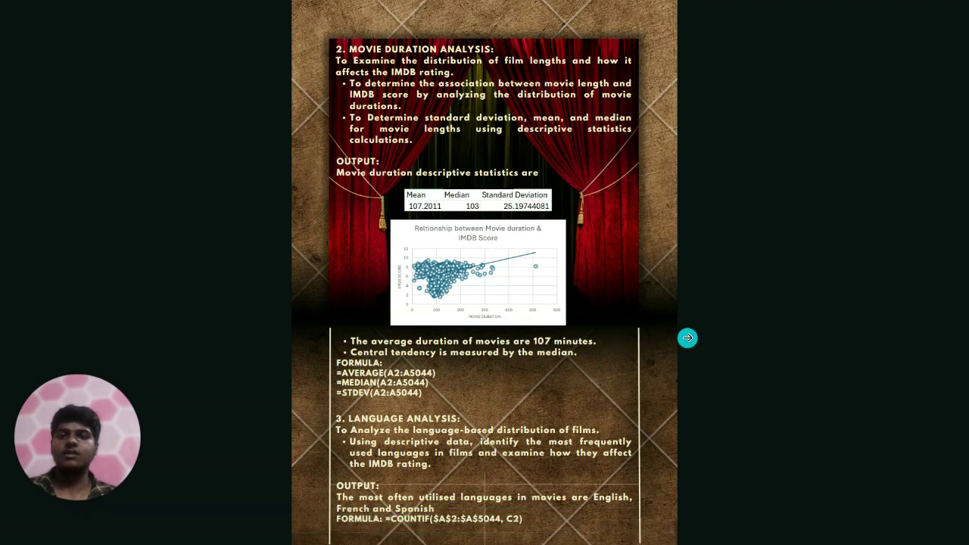
pyautogui.press('Right')
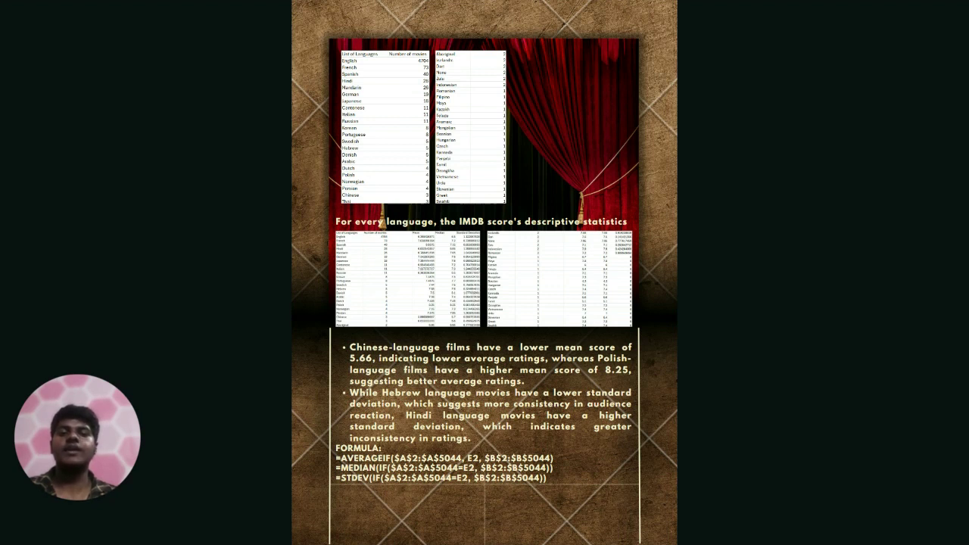
# Step: Exit full-screen view to reach the Director Analysis slide with the 7.48 percentile
pyautogui.click(15, 162)
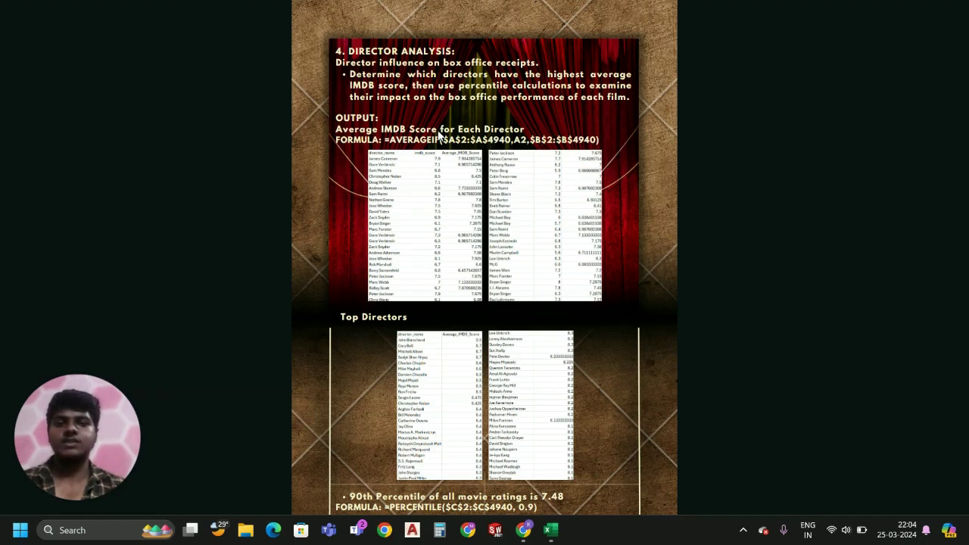
# Step: On TaskD, review the director-average, ranked-director, 90th-percentile (7.48) and COUNTIF (523) formulas
pyautogui.click(550, 532)
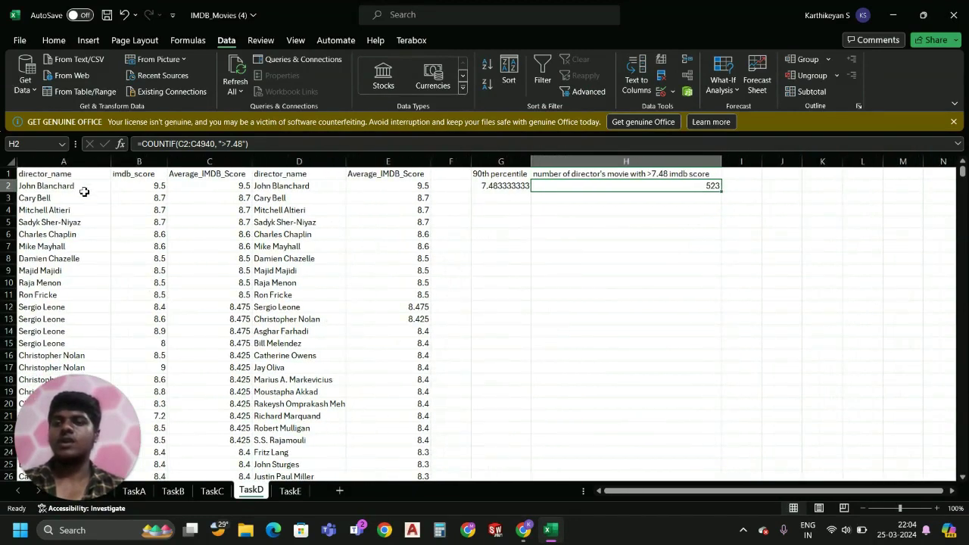
pyautogui.click(198, 188)
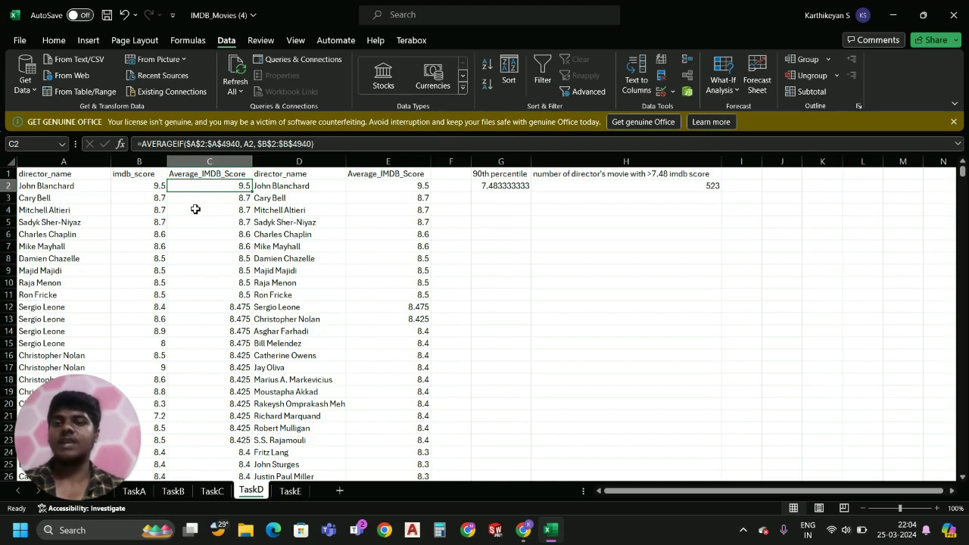
pyautogui.click(268, 196)
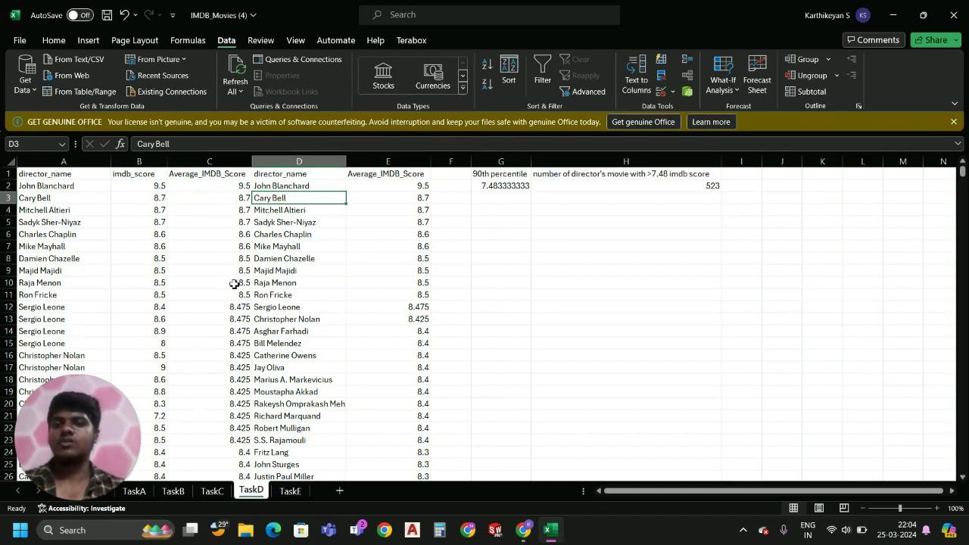
pyautogui.click(280, 260)
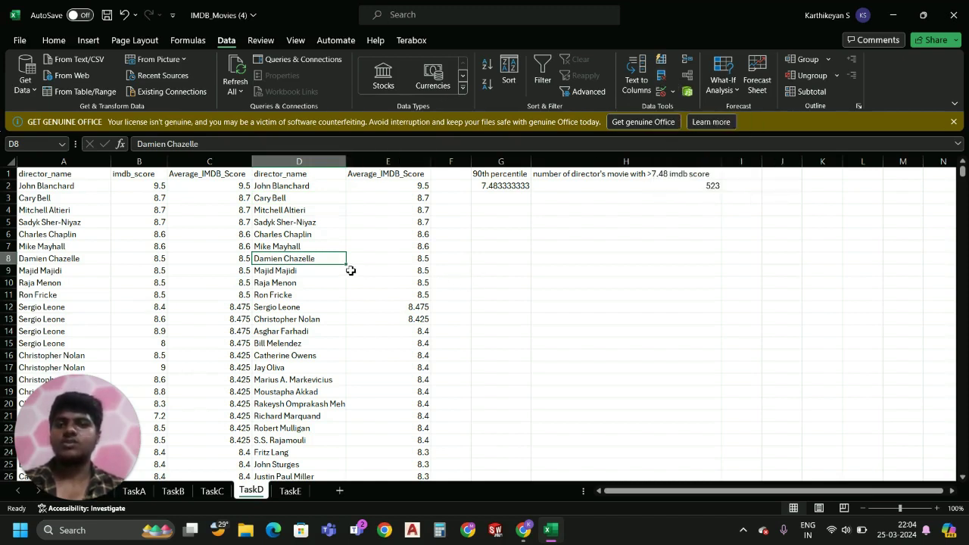
pyautogui.click(503, 187)
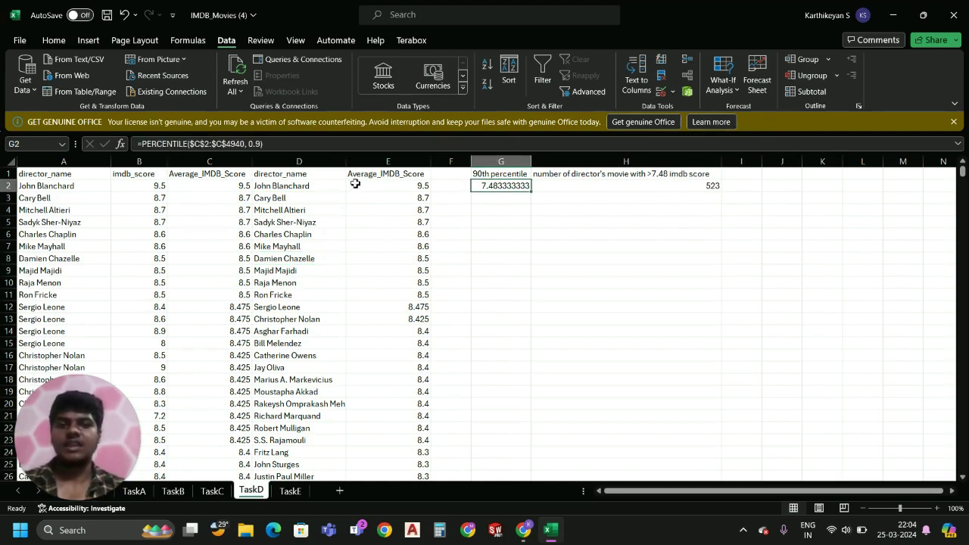
pyautogui.click(564, 188)
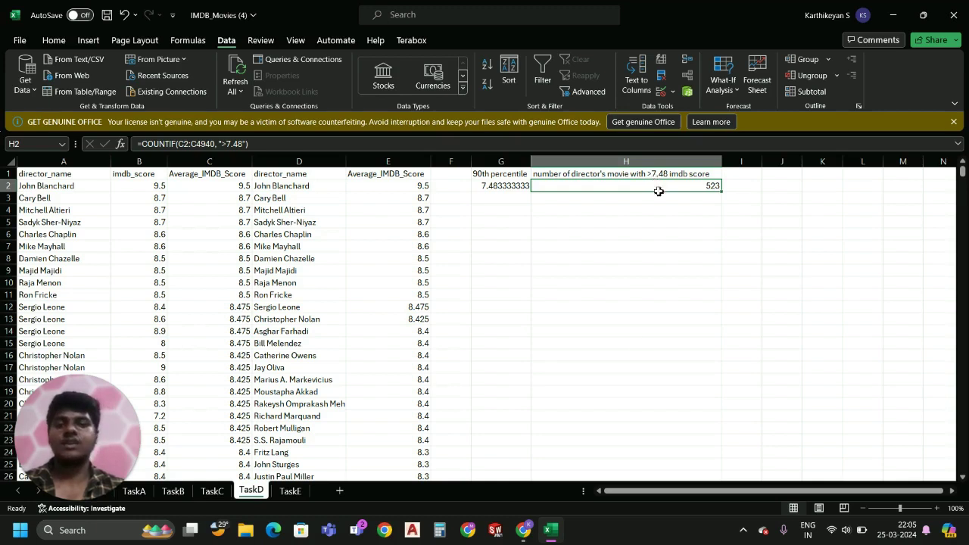
# Step: Return to the Canva report and advance to the Budget Analysis slide, page 9
pyautogui.click(523, 530)
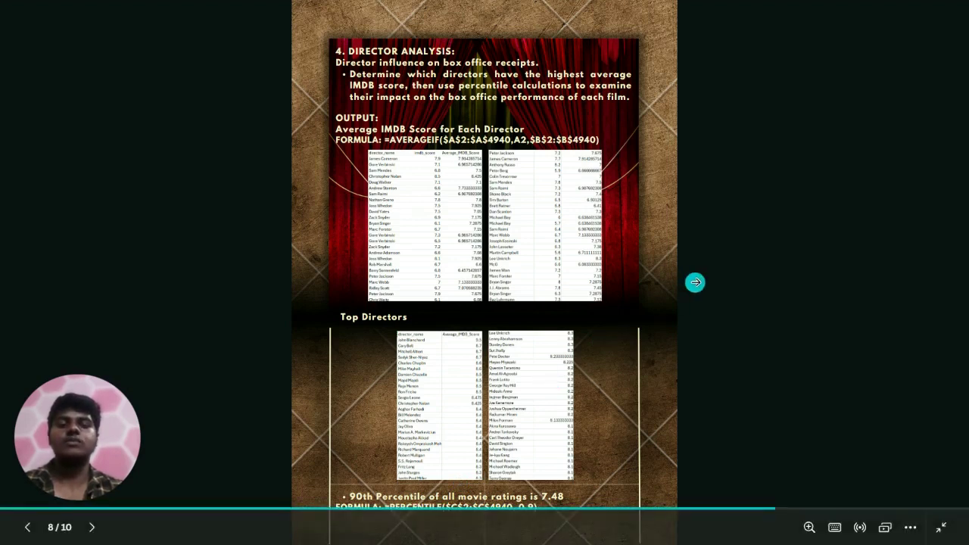
pyautogui.click(697, 282)
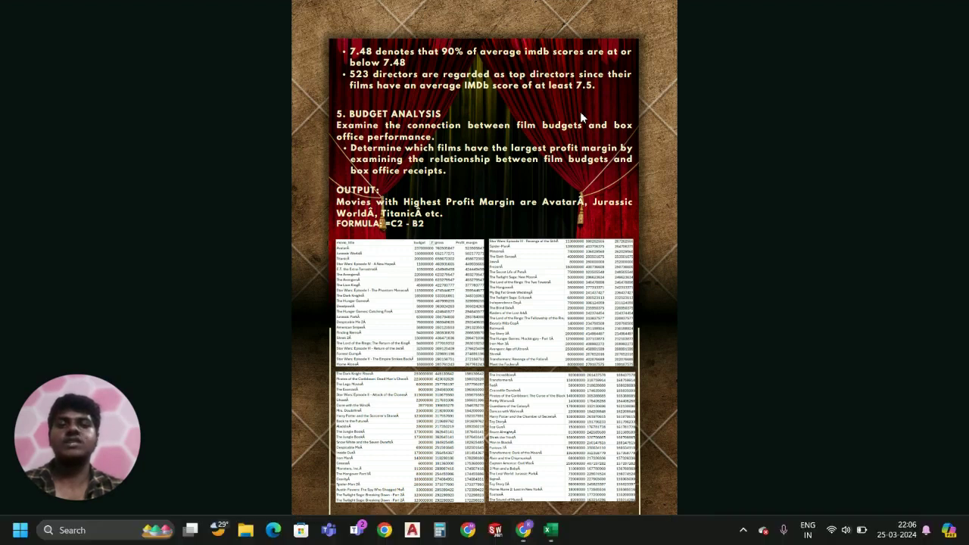
# Step: On TaskE, review profit margin, maximum margin 523505847 and correlation 0.102 formulas, then return to the report
pyautogui.click(550, 533)
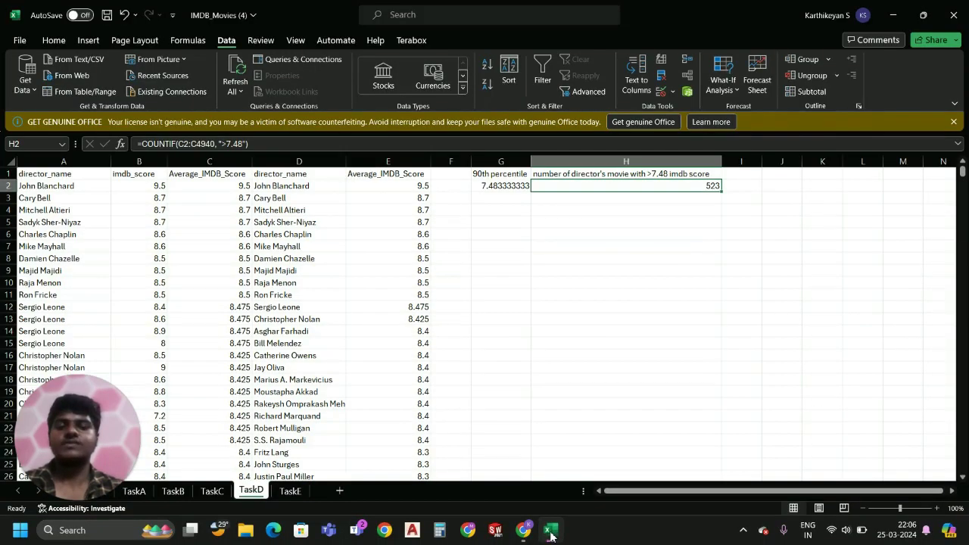
pyautogui.click(284, 492)
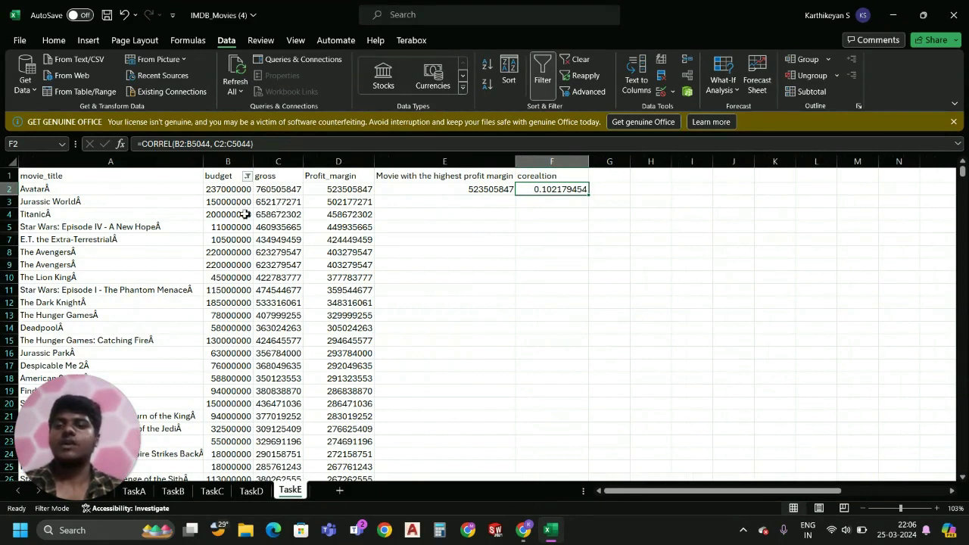
pyautogui.click(342, 193)
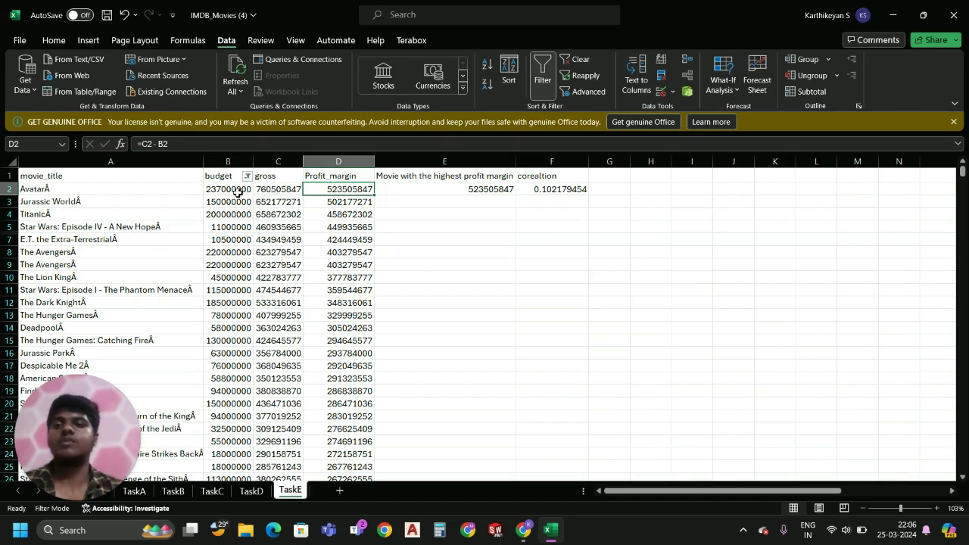
pyautogui.click(427, 201)
pyautogui.click(347, 189)
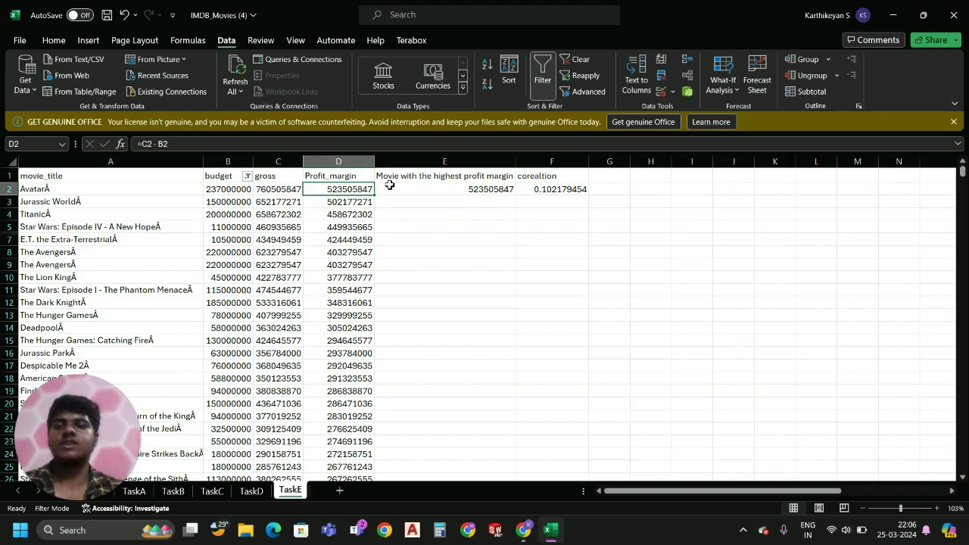
pyautogui.click(393, 189)
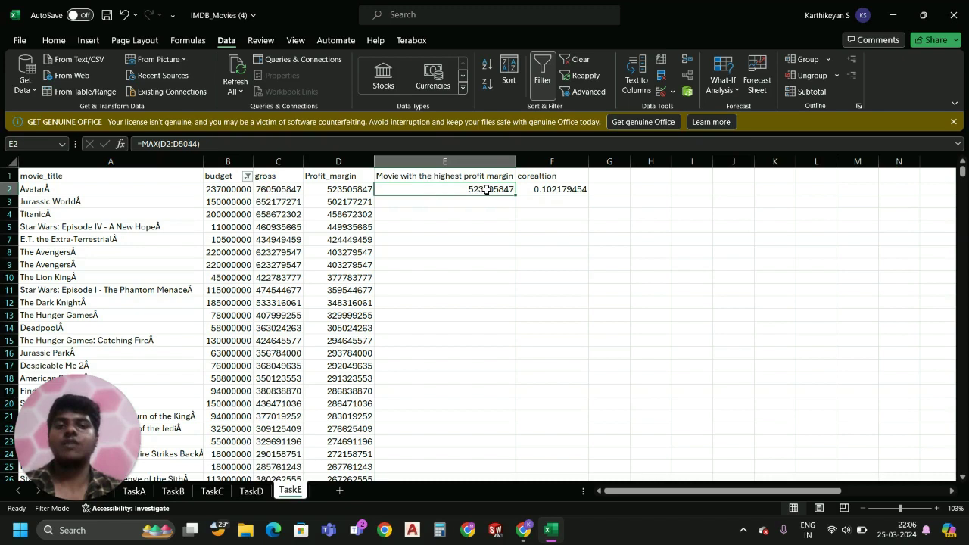
pyautogui.click(538, 192)
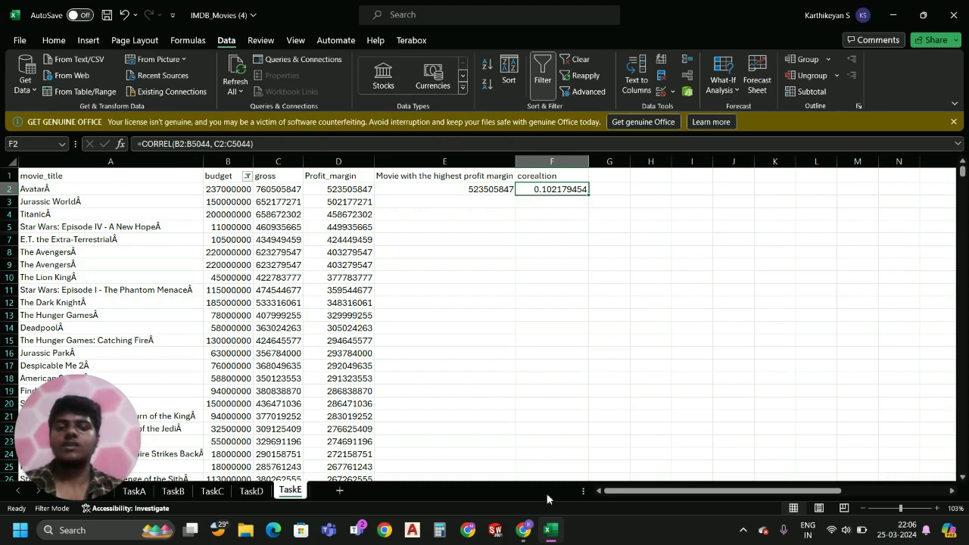
pyautogui.click(523, 530)
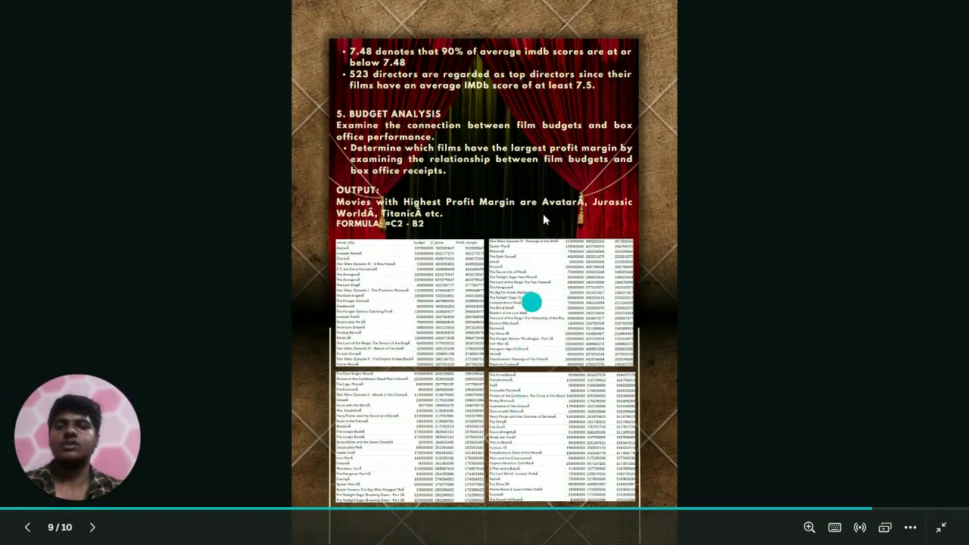
# Step: Click within the Canva report's Budget Analysis slide
pyautogui.click(550, 157)
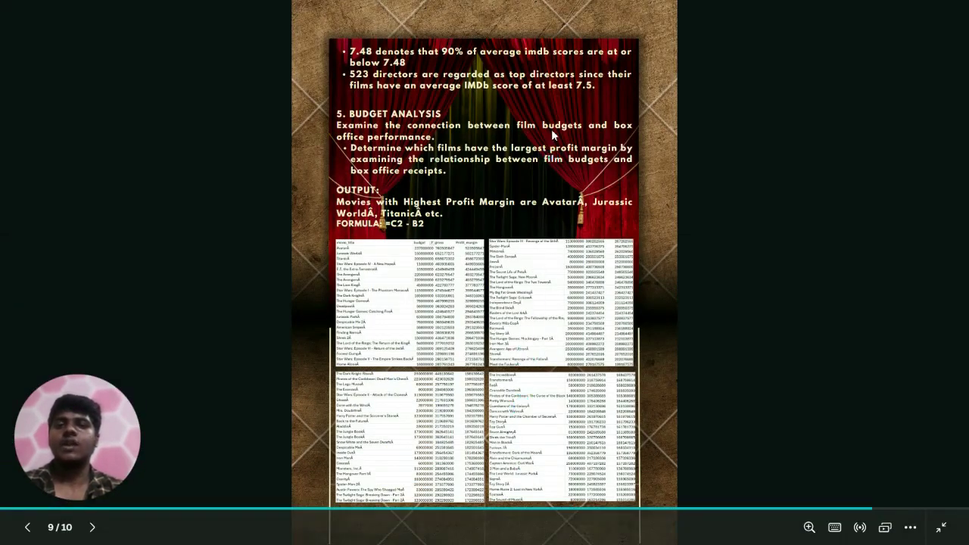
pyautogui.click(585, 255)
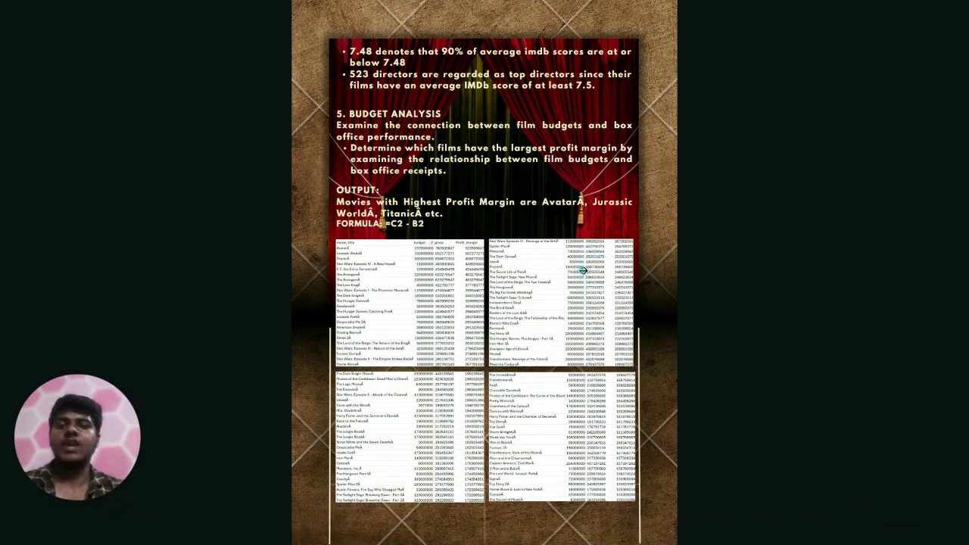